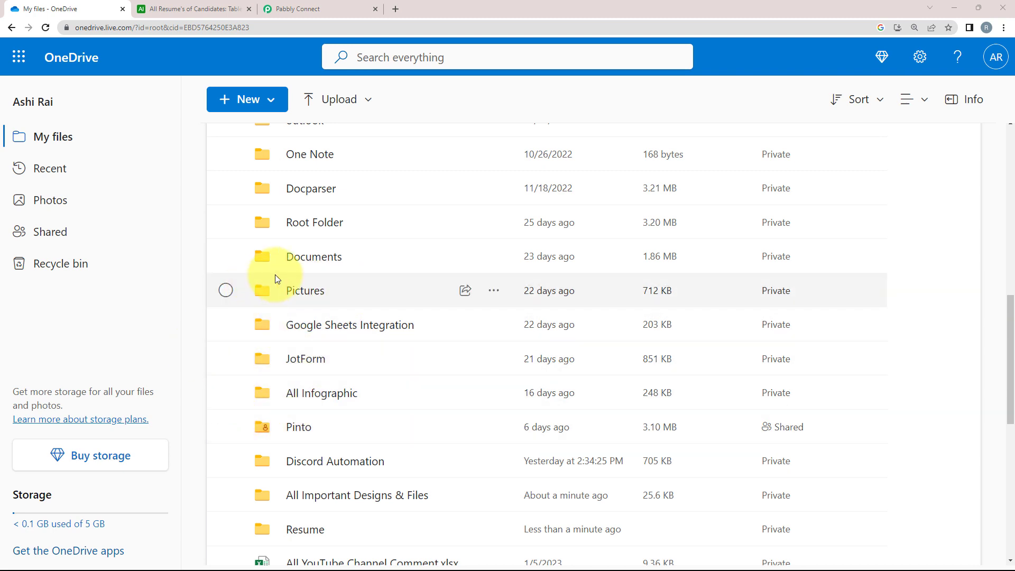
- Look over the OneDrive files and the All Resume's of Candidates table in Airtable
{"action": "left_click", "coordinate": [186, 6]}
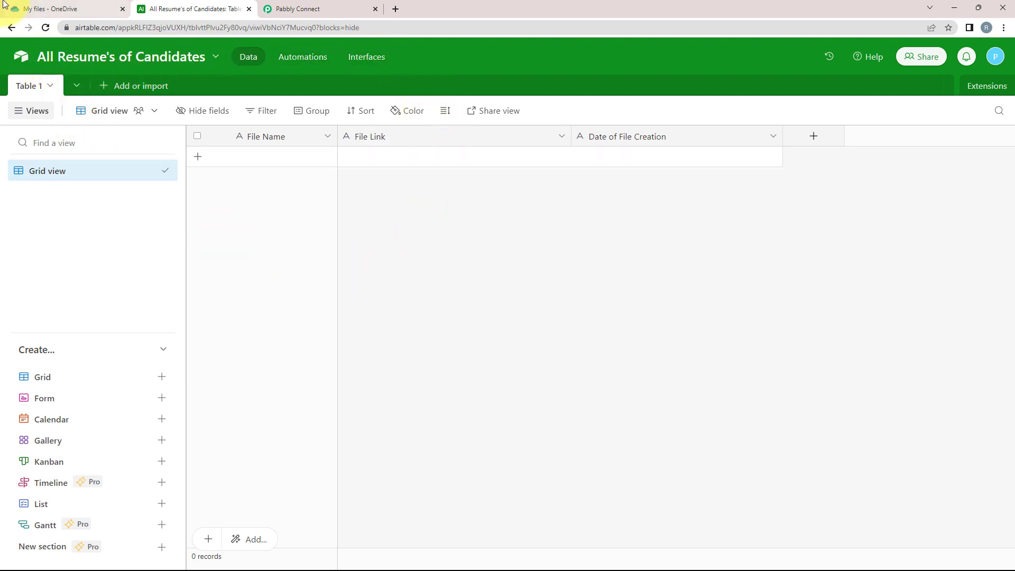
{"action": "left_click", "coordinate": [21, 9]}
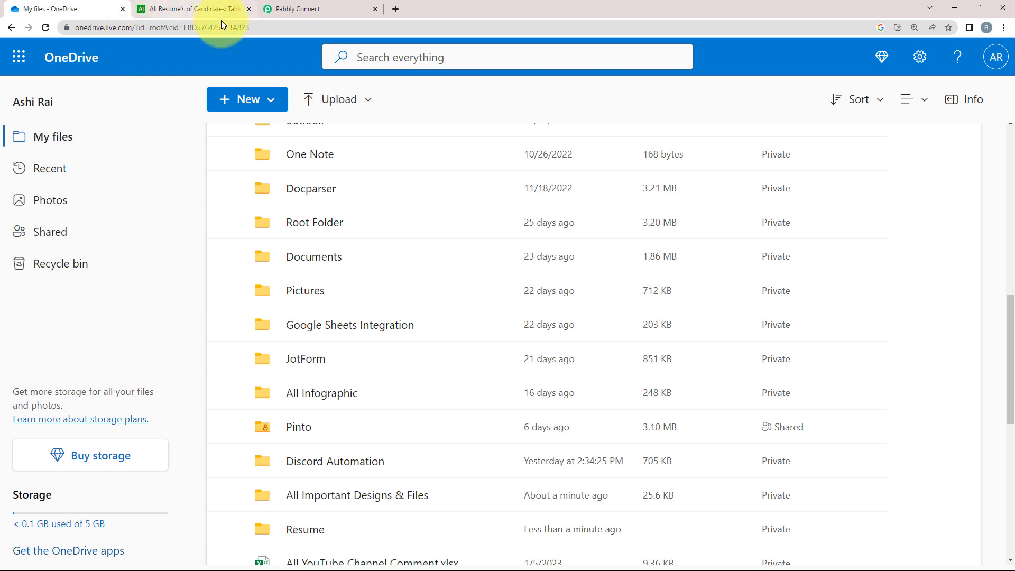
{"action": "left_click", "coordinate": [175, 9]}
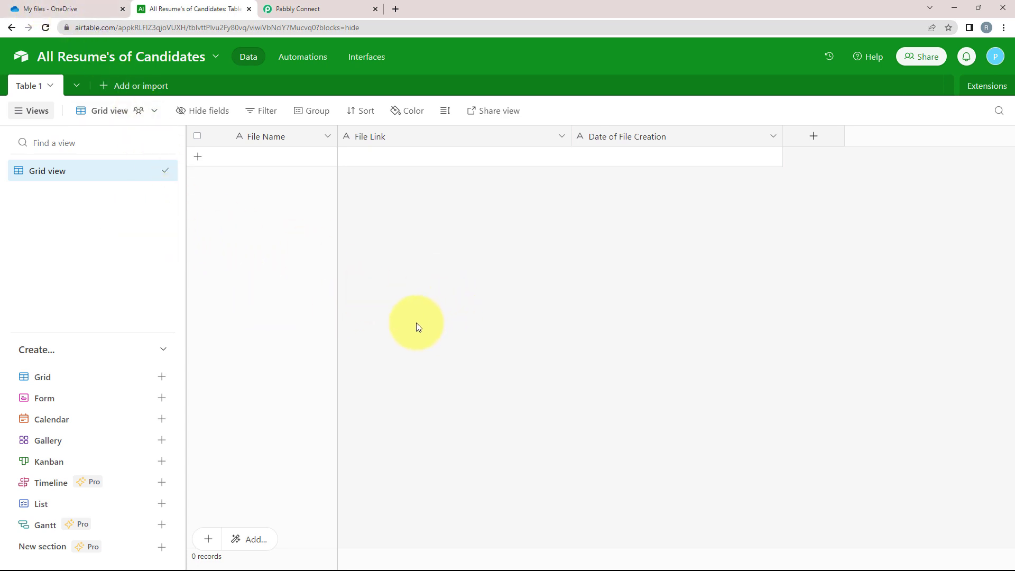
- Switch to Pabbly Connect and create a workflow named OneDrive to Airtable Integration
{"action": "left_click", "coordinate": [292, 7]}
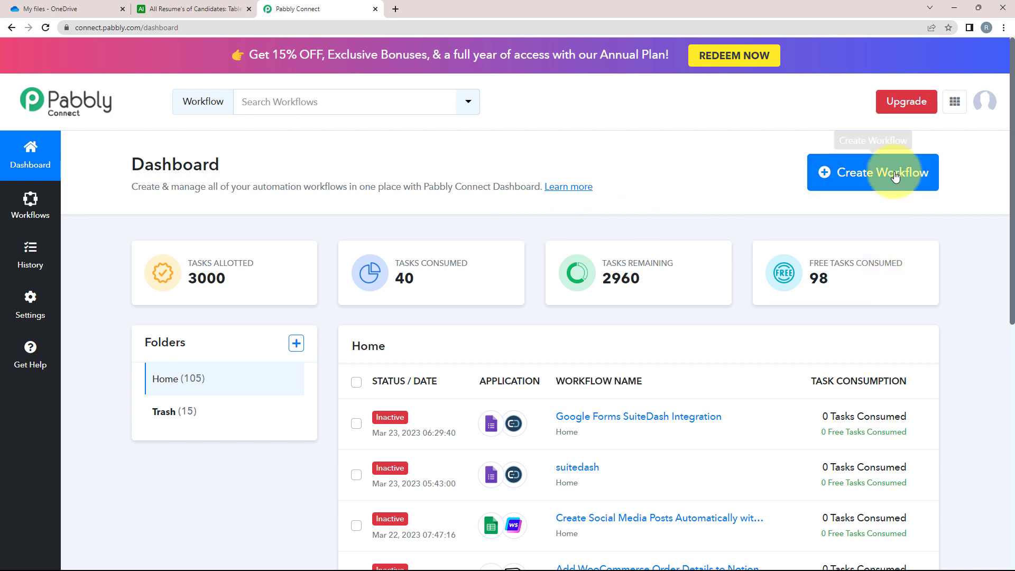
{"action": "left_click", "coordinate": [867, 174]}
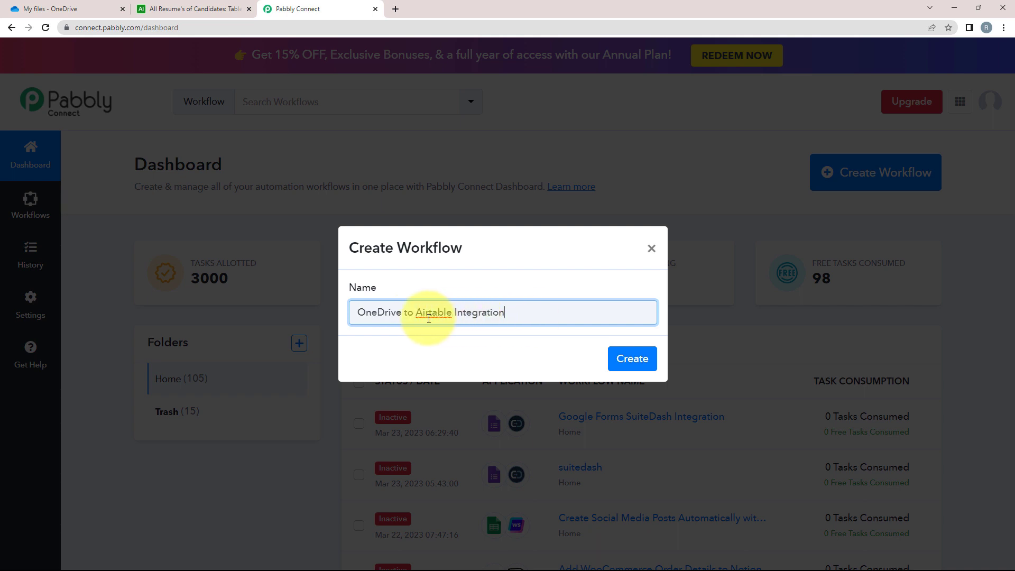
{"action": "left_click", "coordinate": [634, 361]}
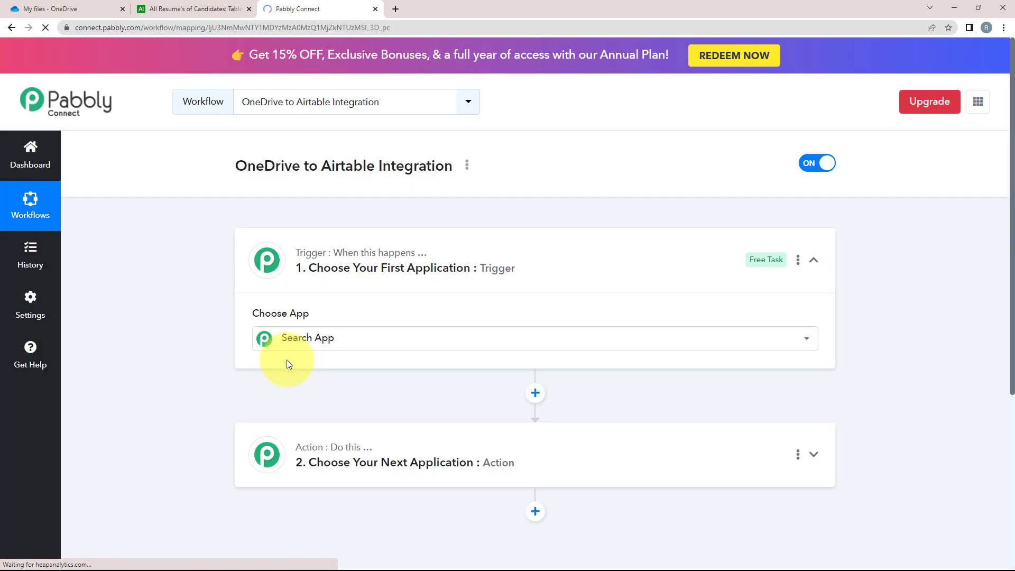
- Choose Microsoft OneDrive as the workflow's trigger application
{"action": "left_click", "coordinate": [814, 260]}
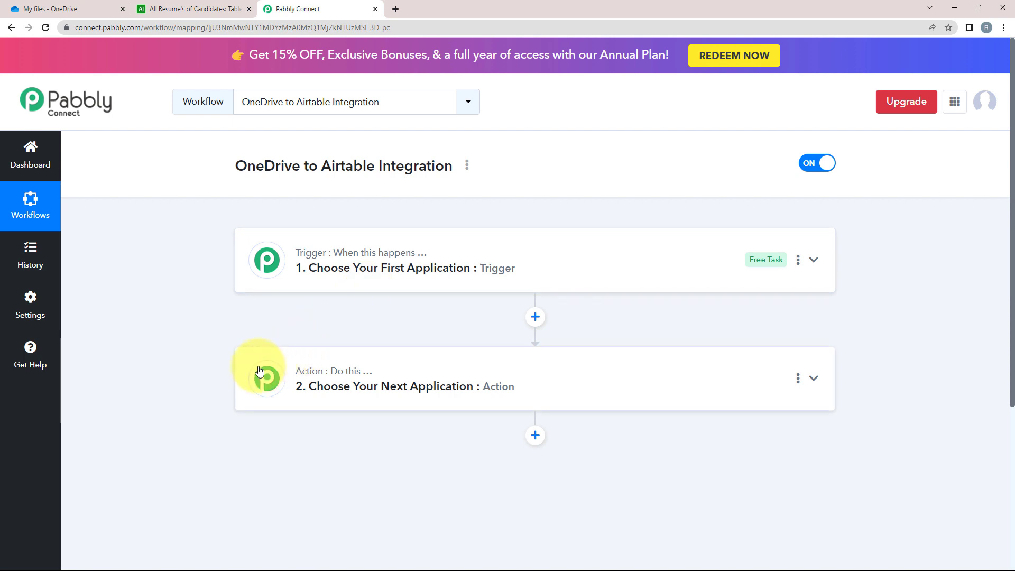
{"action": "left_click", "coordinate": [317, 262]}
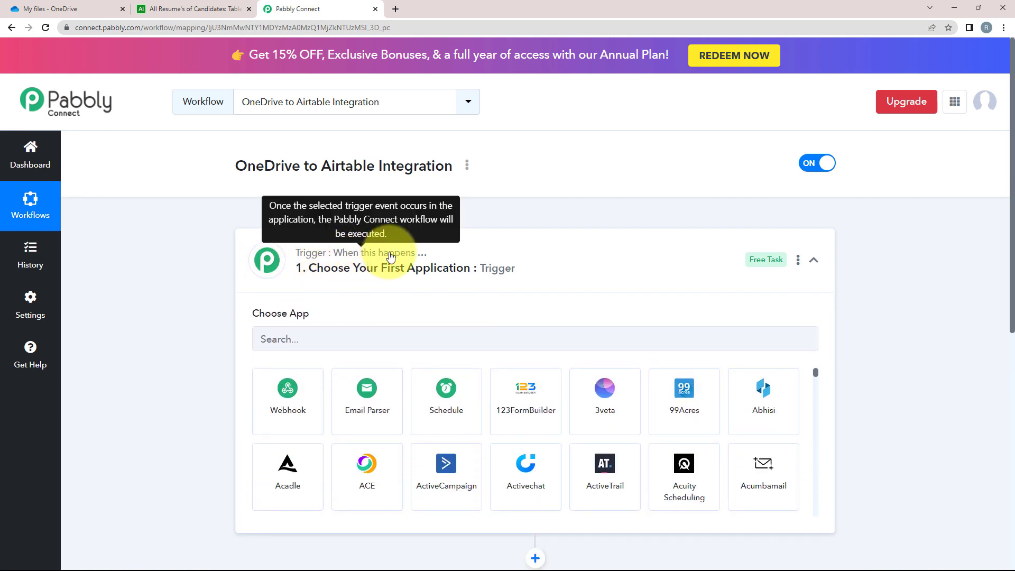
{"action": "scroll", "coordinate": [170, 295], "scroll_direction": "down", "scroll_amount": 4}
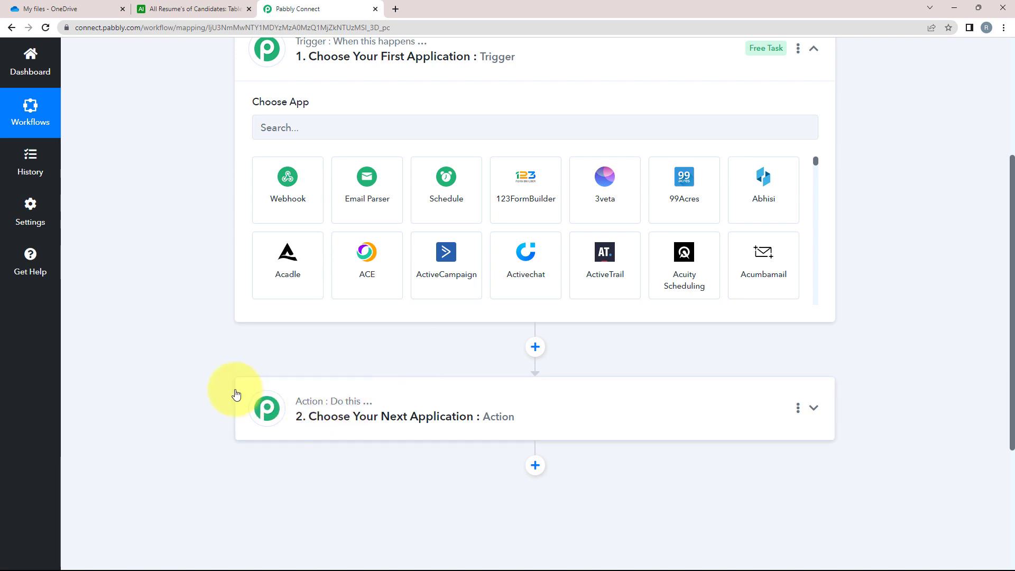
{"action": "scroll", "coordinate": [235, 389], "scroll_direction": "up", "scroll_amount": 3}
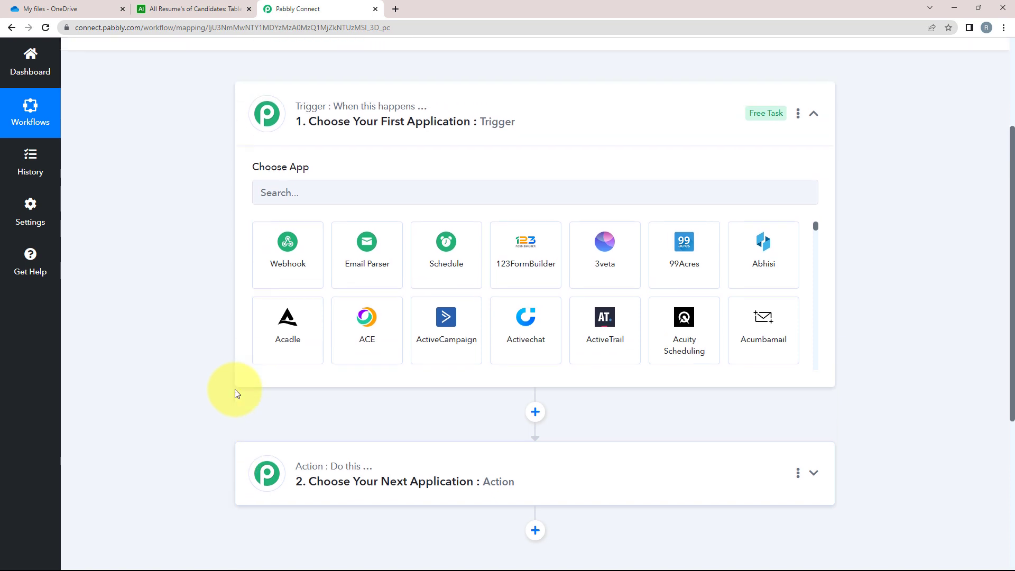
{"action": "left_click", "coordinate": [276, 284]}
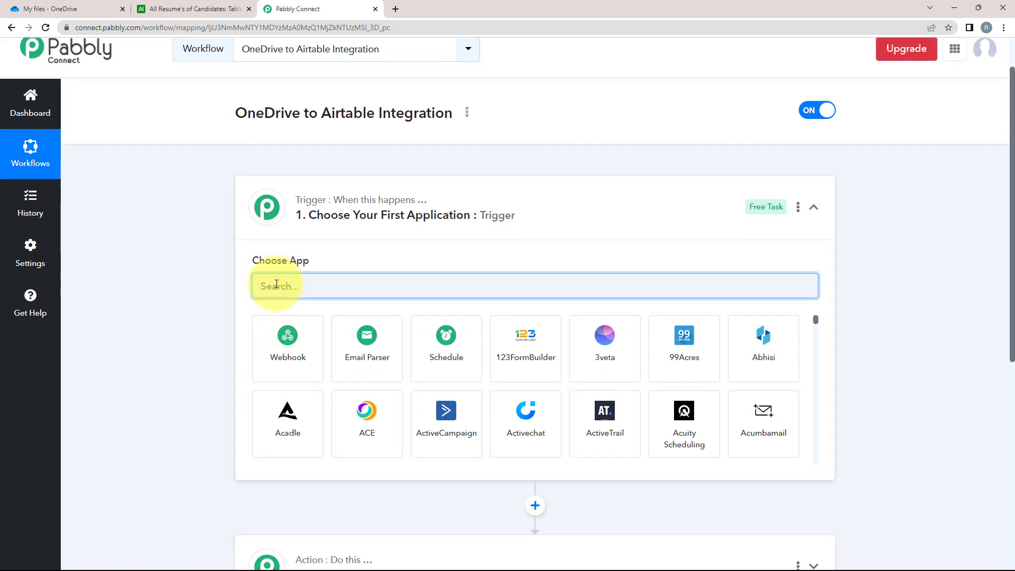
{"action": "type", "text": "one"}
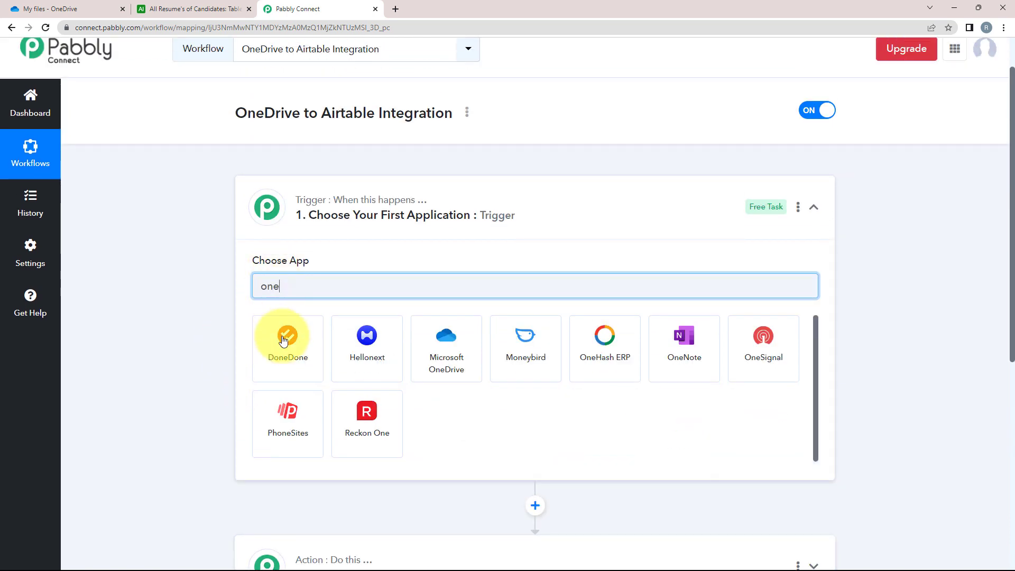
{"action": "left_click", "coordinate": [447, 350]}
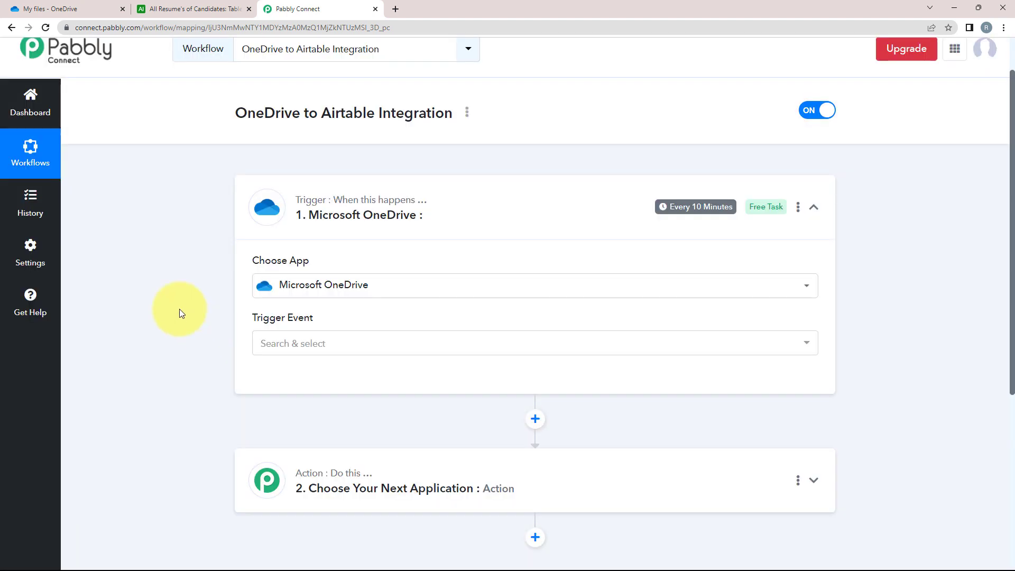
- Set the trigger event of the Microsoft OneDrive step to New File
{"action": "left_click", "coordinate": [295, 345]}
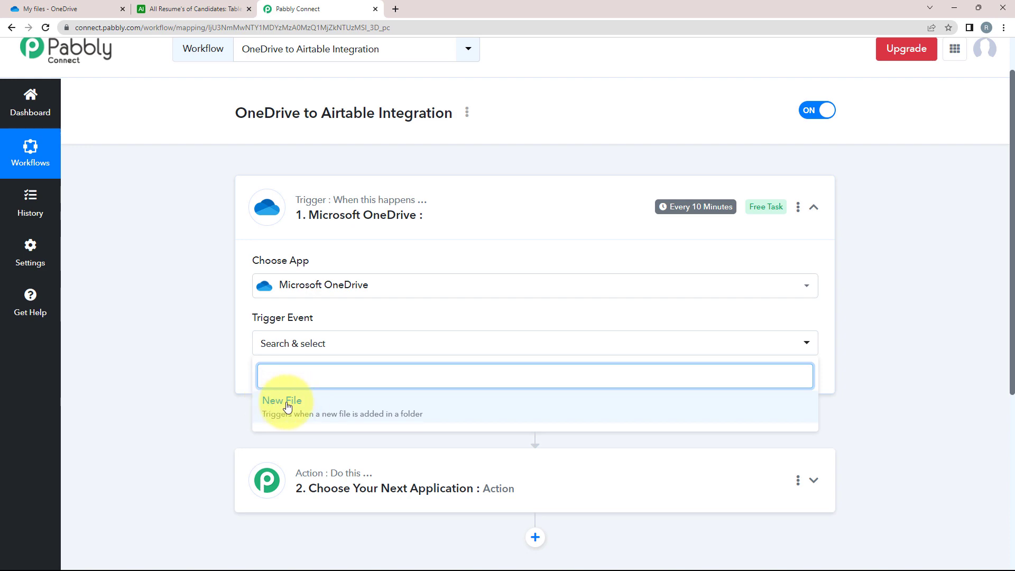
{"action": "left_click", "coordinate": [50, 8]}
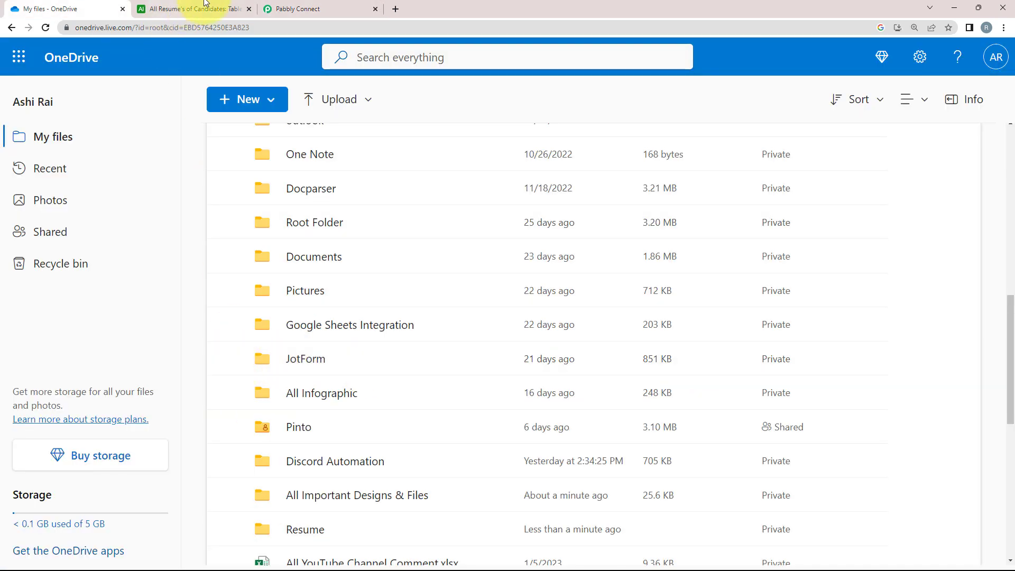
{"action": "left_click", "coordinate": [335, 7]}
{"action": "left_click", "coordinate": [264, 402]}
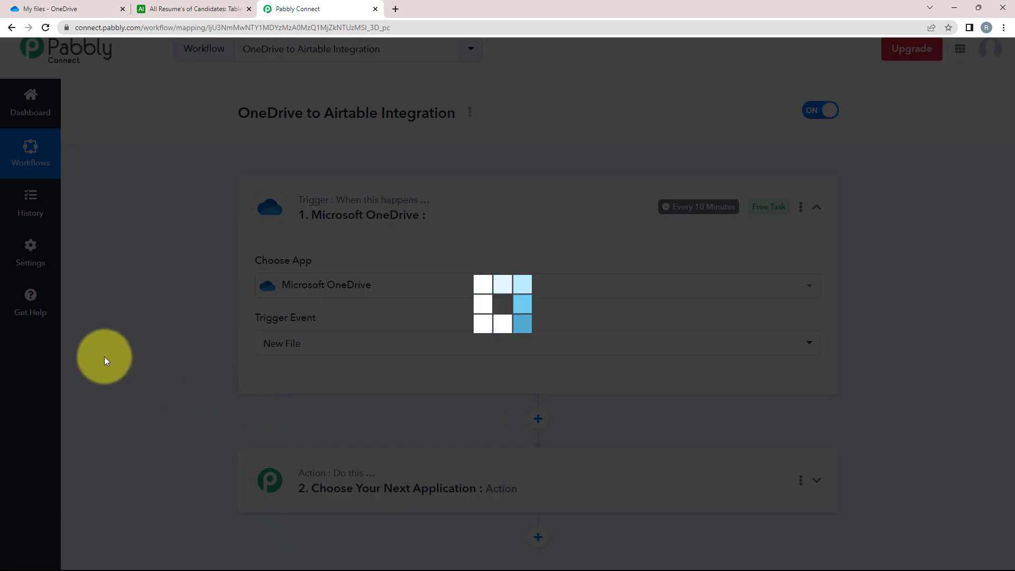
- Add a new Microsoft OneDrive connection to the trigger and grant Pabbly Connect the requested account permissions
{"action": "left_click", "coordinate": [272, 388]}
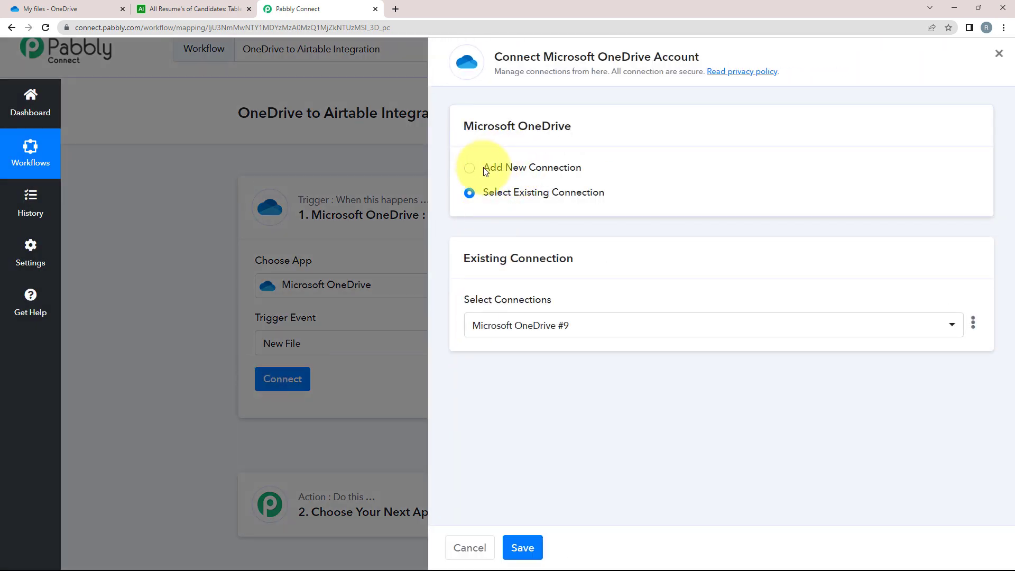
{"action": "left_click", "coordinate": [471, 169]}
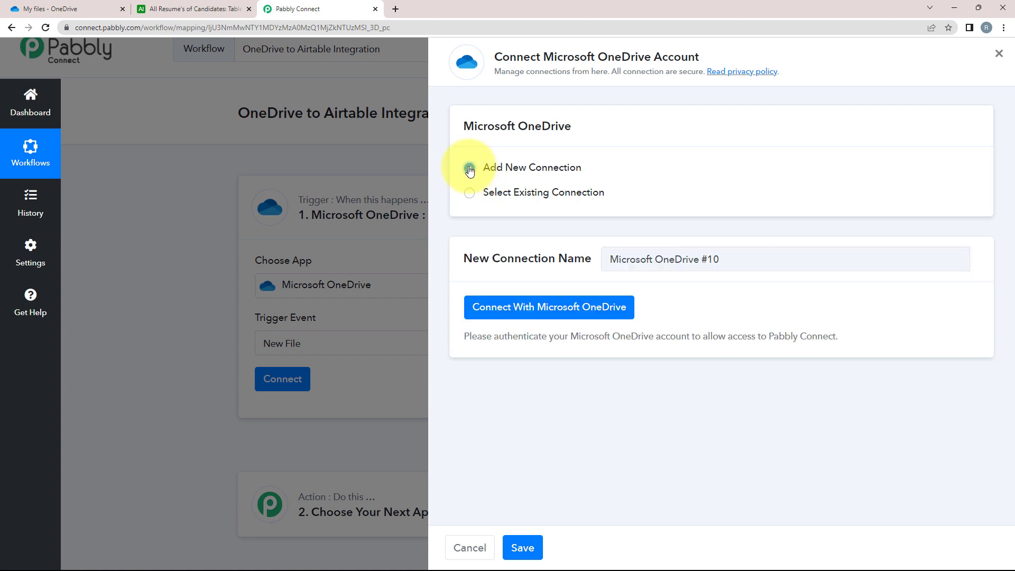
{"action": "left_click", "coordinate": [515, 316]}
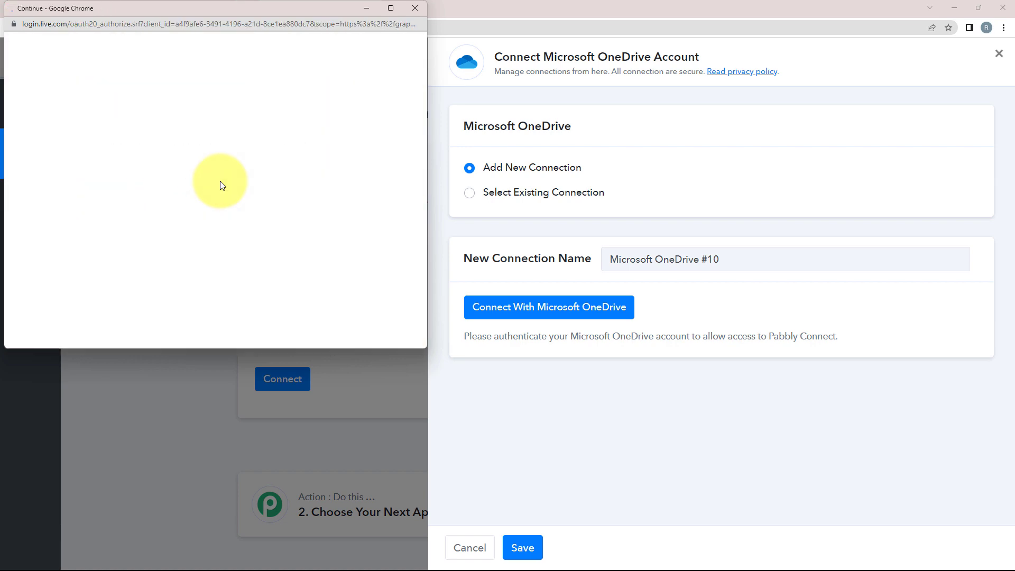
{"action": "scroll", "coordinate": [221, 184], "scroll_direction": "down", "scroll_amount": 8}
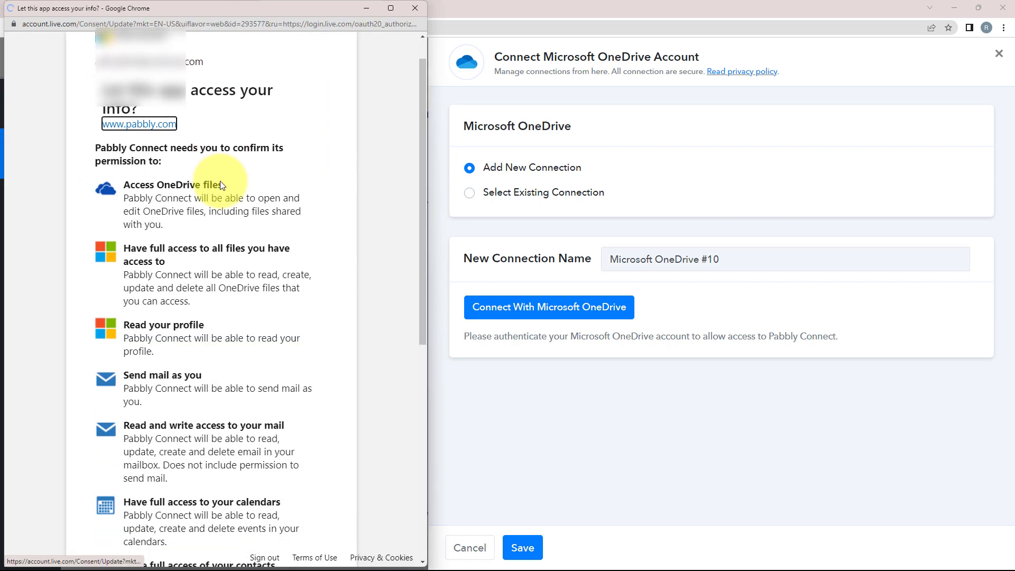
{"action": "left_click", "coordinate": [305, 511]}
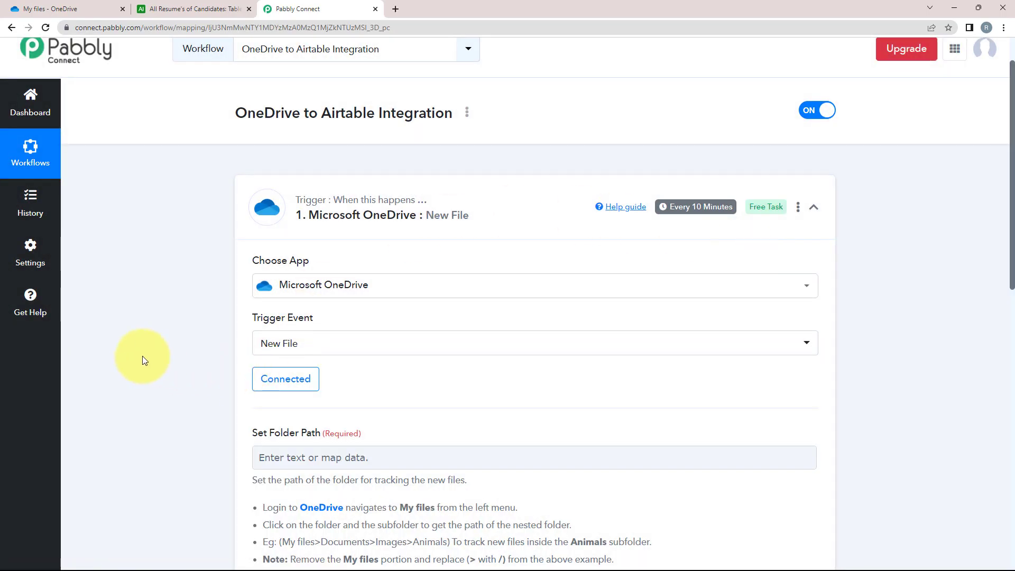
- Review the trigger's folder path instructions, and open the Resume folder under My files in OneDrive
{"action": "scroll", "coordinate": [142, 356], "scroll_direction": "down", "scroll_amount": 3}
{"action": "scroll", "coordinate": [174, 355], "scroll_direction": "down", "scroll_amount": 2}
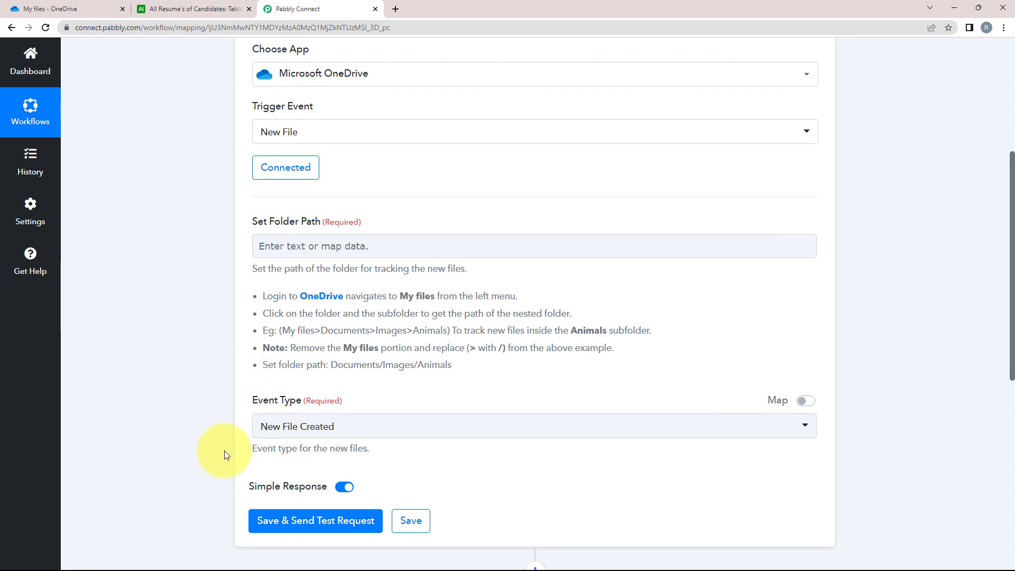
{"action": "scroll", "coordinate": [324, 220], "scroll_direction": "up", "scroll_amount": 1}
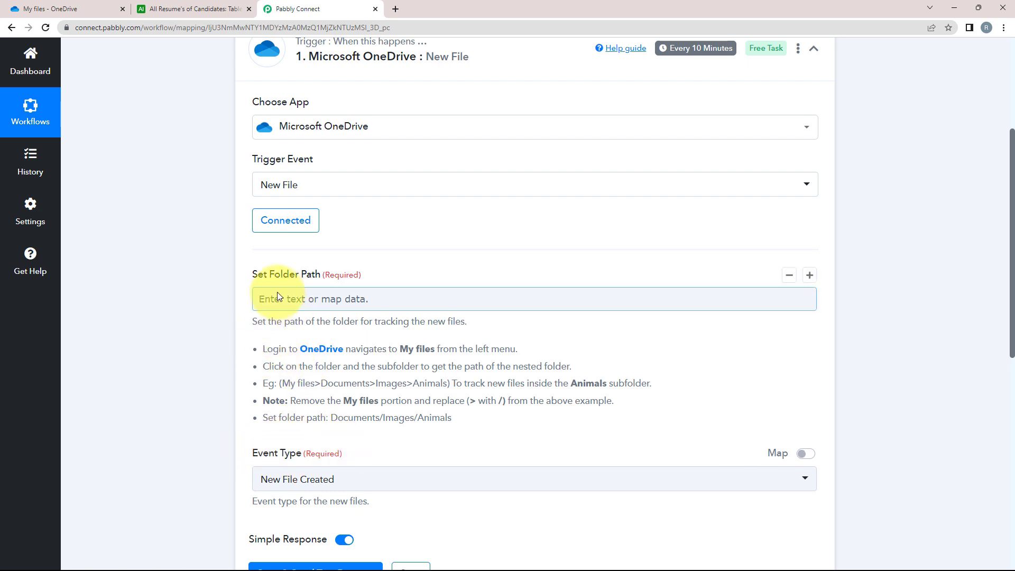
{"action": "left_click_drag", "start_coordinate": [262, 347], "coordinate": [585, 435]}
{"action": "left_click", "coordinate": [230, 344]}
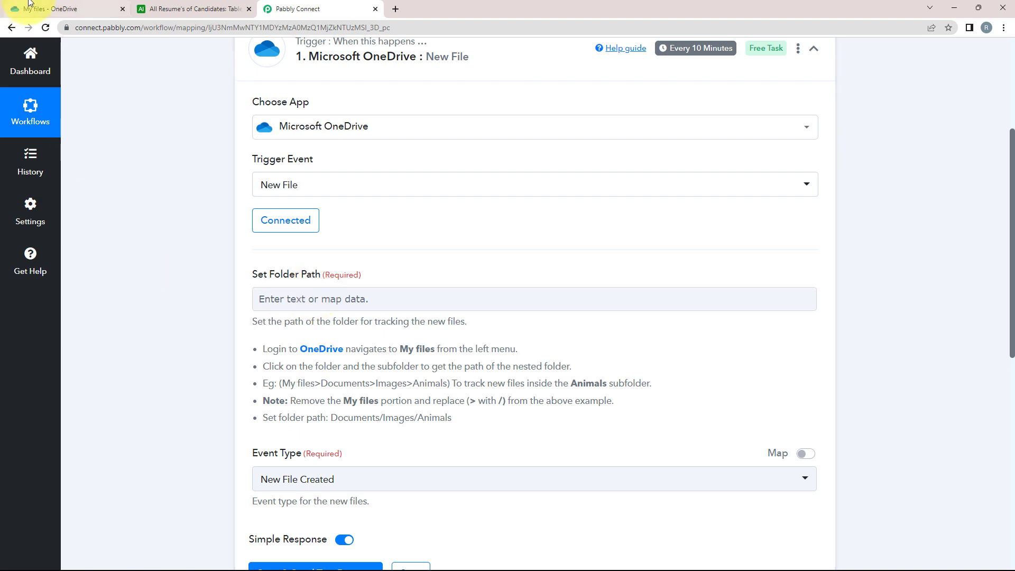
{"action": "left_click", "coordinate": [66, 9]}
{"action": "scroll", "coordinate": [236, 306], "scroll_direction": "down", "scroll_amount": 3}
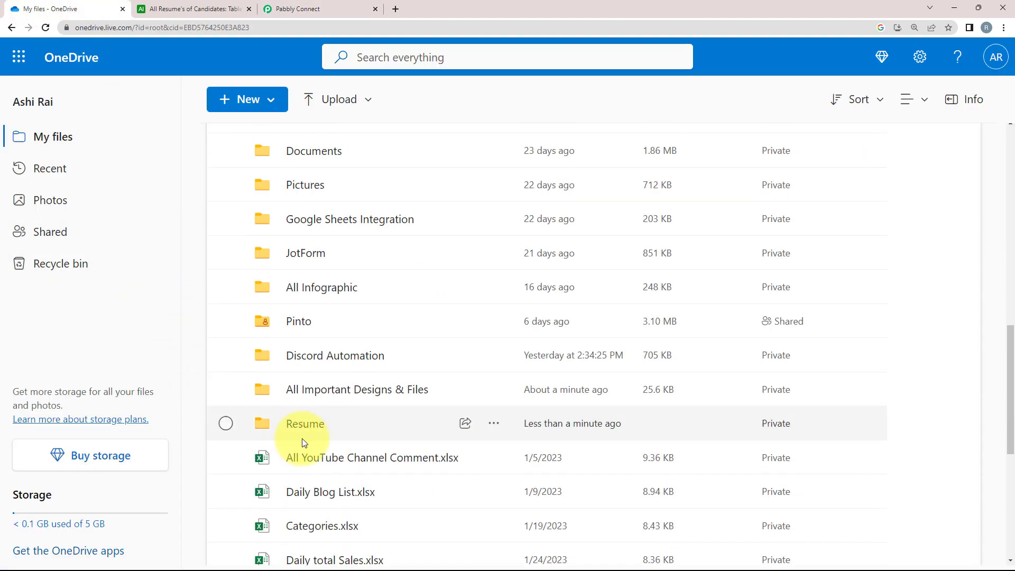
{"action": "left_click", "coordinate": [316, 429]}
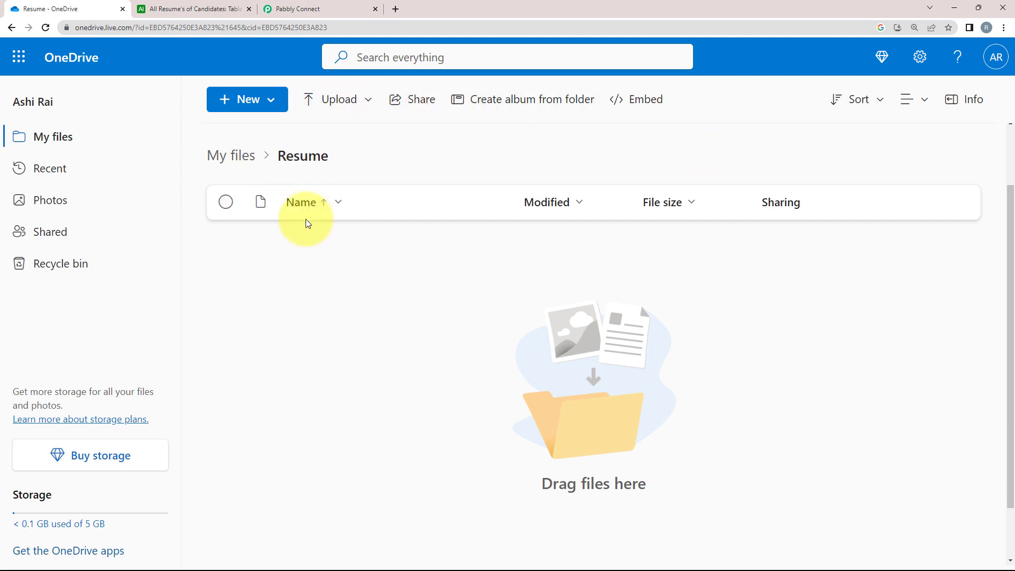
- In Pabbly Connect, set the trigger's folder path to Resume and the event type to New File Created
{"action": "left_click", "coordinate": [299, 9]}
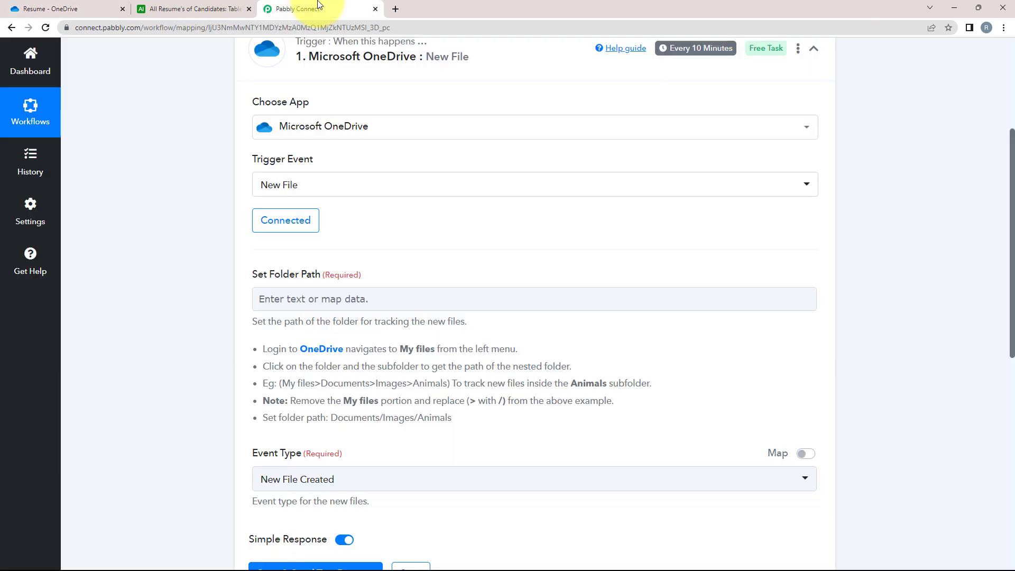
{"action": "left_click", "coordinate": [272, 299]}
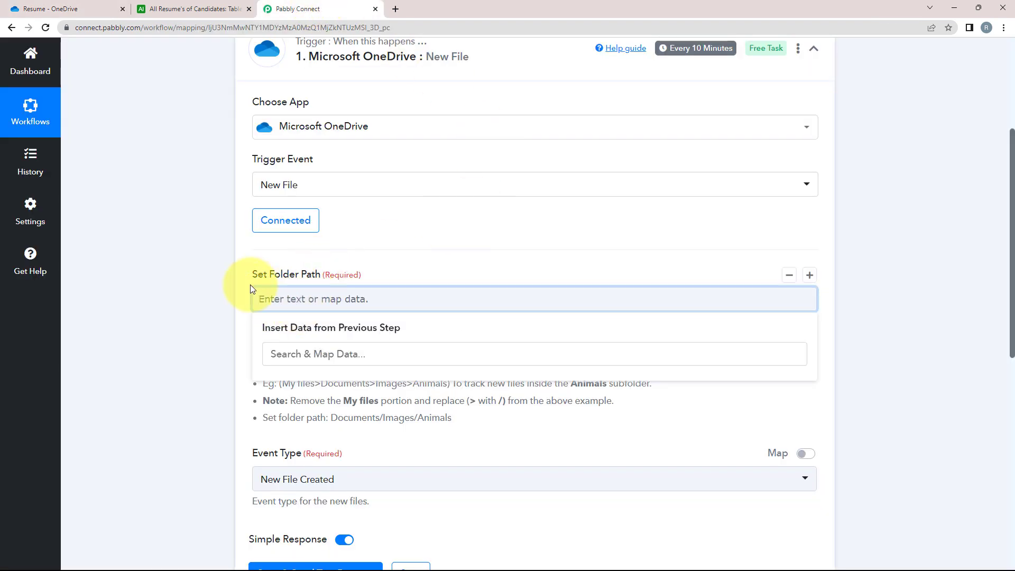
{"action": "type", "text": "Resume"}
{"action": "scroll", "coordinate": [303, 352], "scroll_direction": "down", "scroll_amount": 2}
{"action": "left_click", "coordinate": [288, 376]}
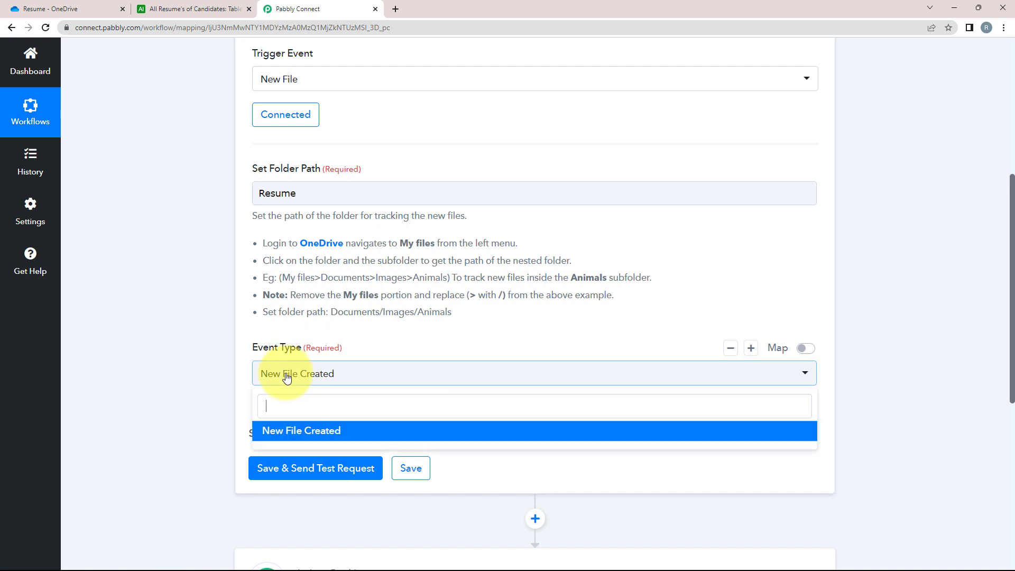
{"action": "left_click", "coordinate": [300, 433]}
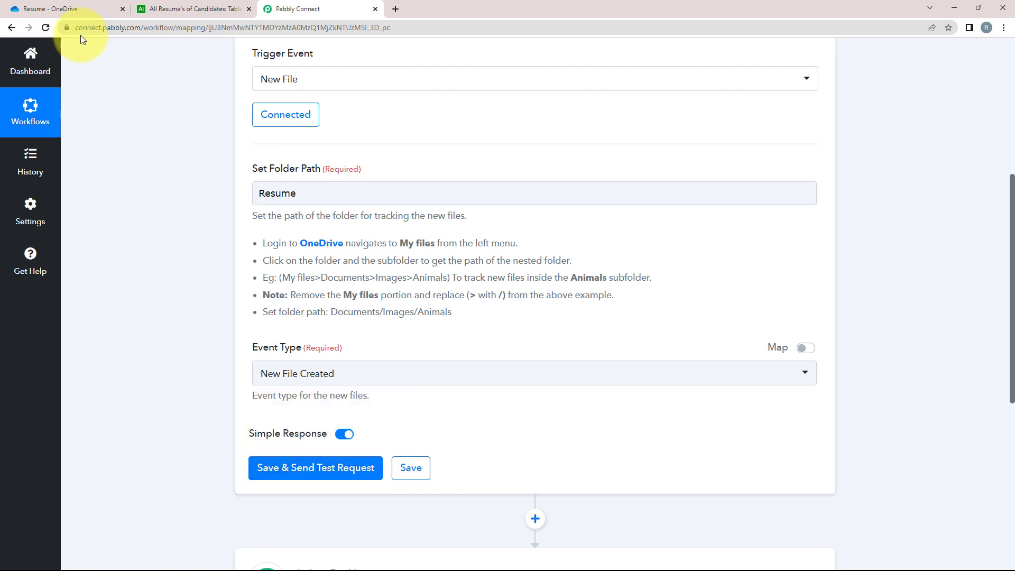
- Upload the candidate's resume PDF from the Desktop to the Resume folder in OneDrive, and return to the Pabbly Connect workflow
{"action": "left_click", "coordinate": [49, 8]}
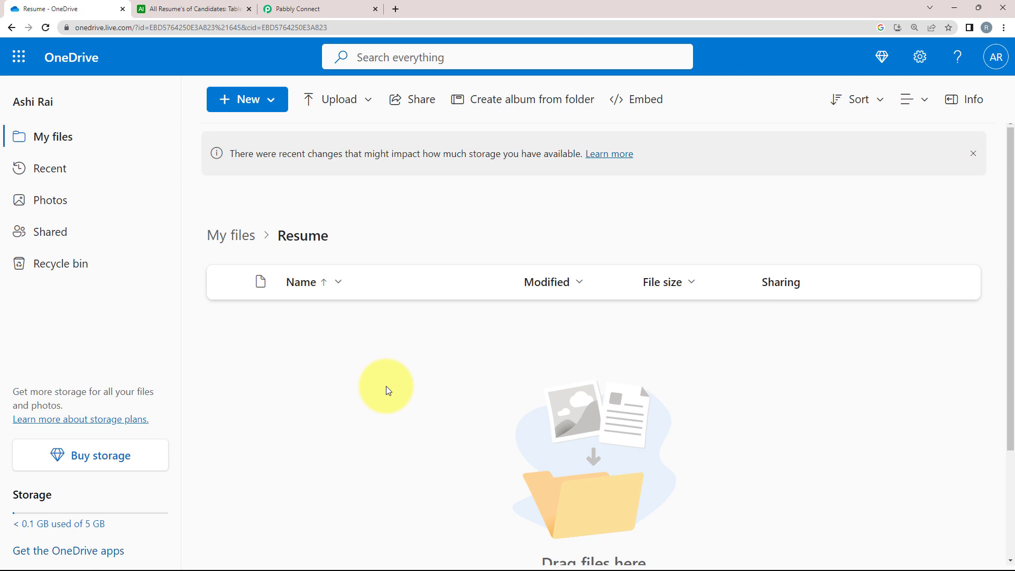
{"action": "left_click", "coordinate": [335, 101]}
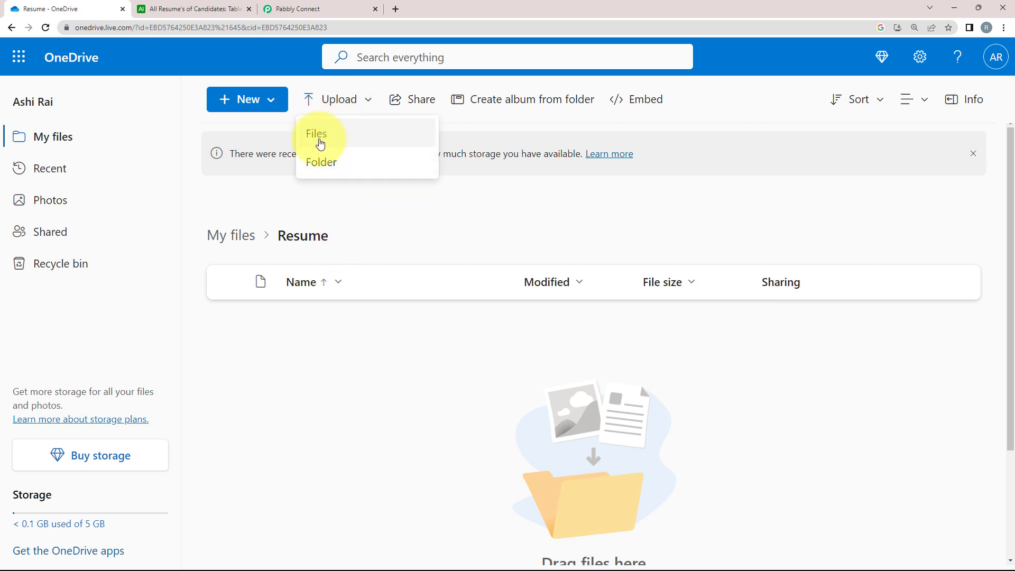
{"action": "left_click", "coordinate": [317, 138]}
{"action": "left_click", "coordinate": [47, 138]}
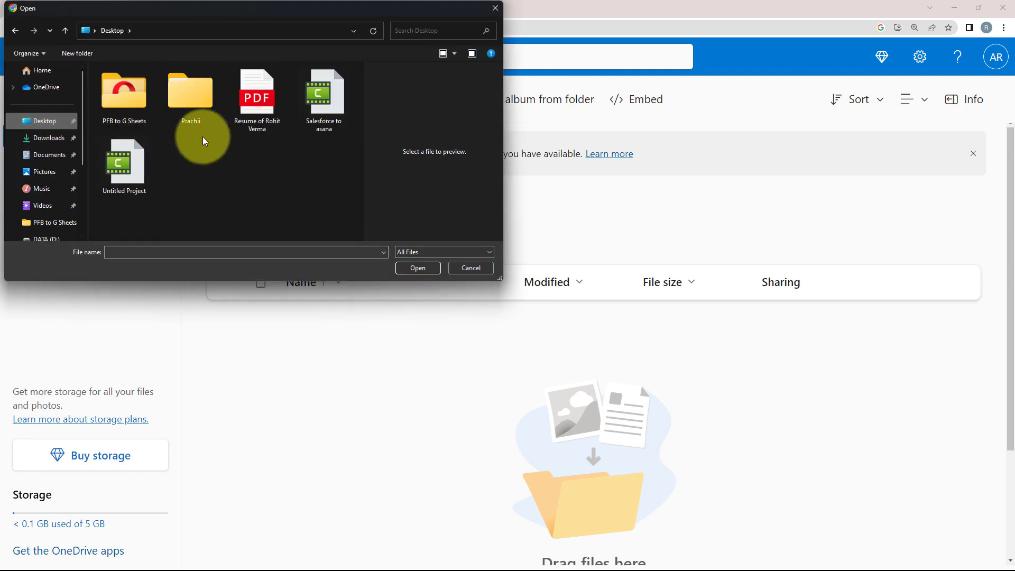
{"action": "double_click", "coordinate": [256, 108]}
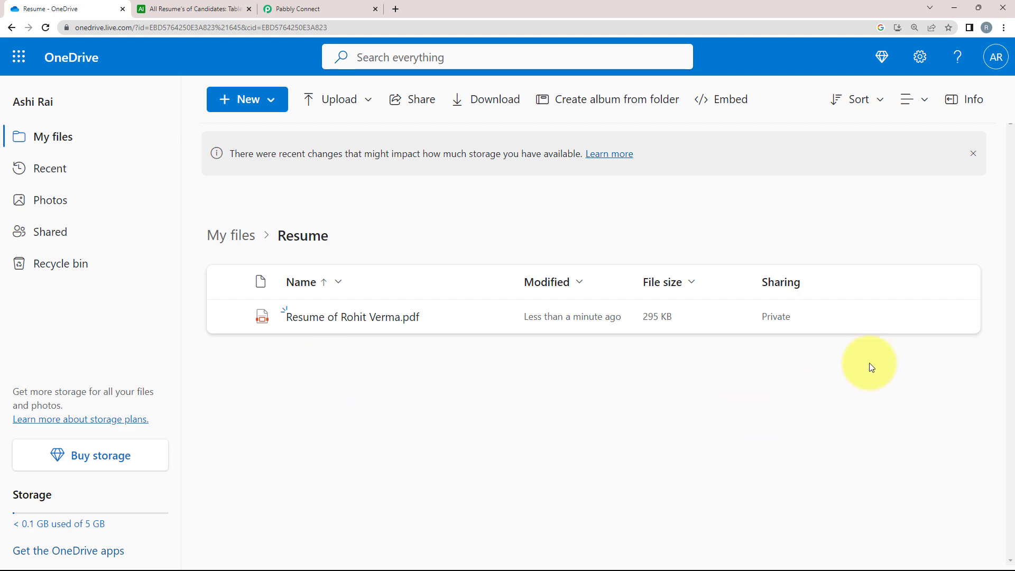
{"action": "left_click", "coordinate": [317, 9]}
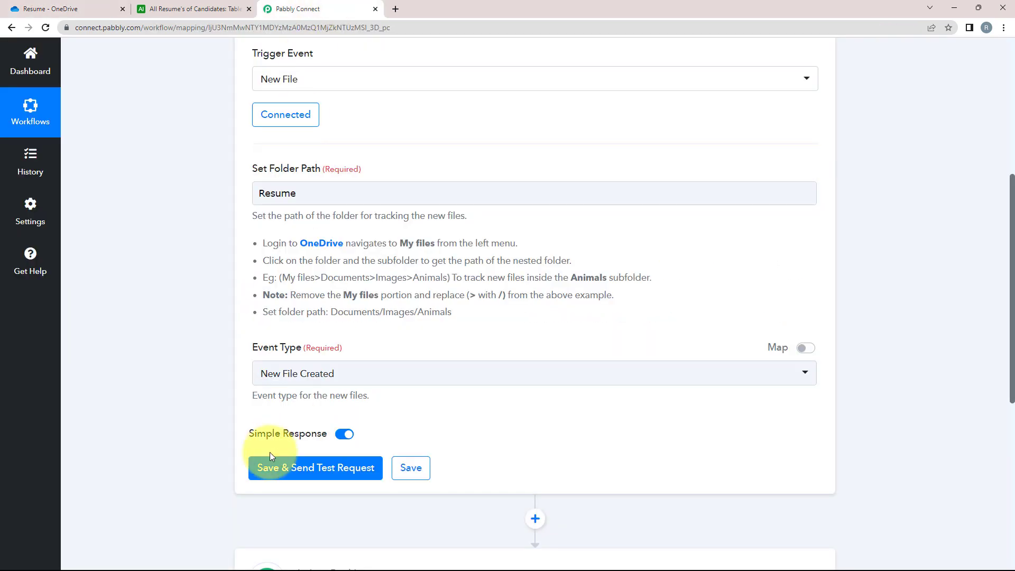
- Save the OneDrive trigger and send a test request, and check the Name field in the received response
{"action": "left_click", "coordinate": [265, 465]}
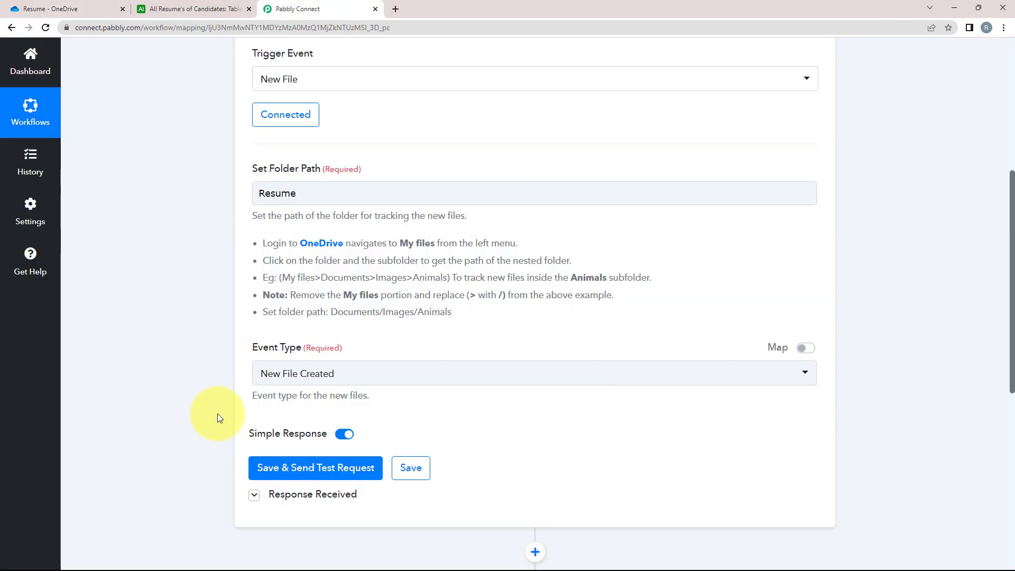
{"action": "scroll", "coordinate": [522, 449], "scroll_direction": "down", "scroll_amount": 5}
{"action": "scroll", "coordinate": [408, 461], "scroll_direction": "down", "scroll_amount": 1}
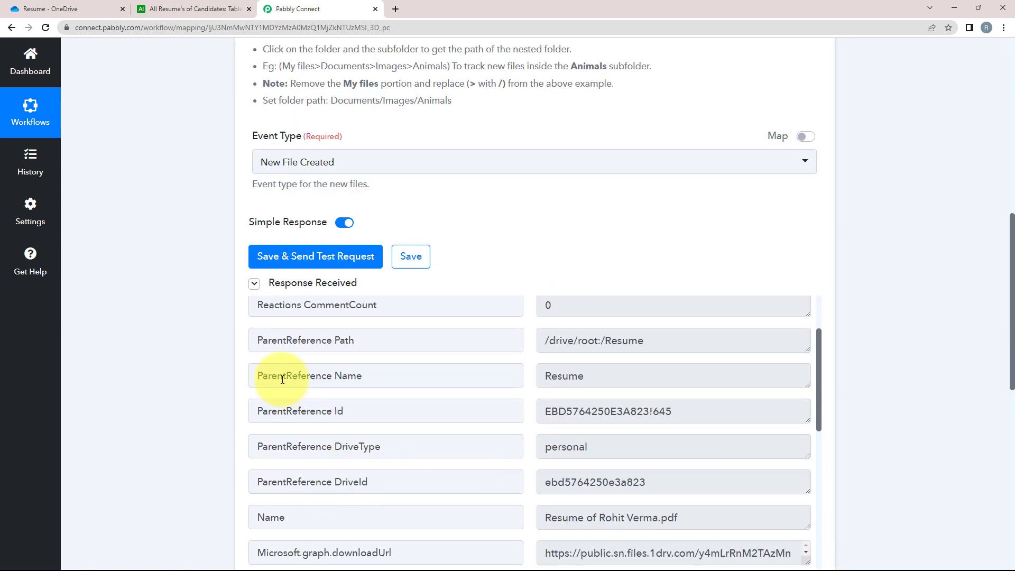
{"action": "scroll", "coordinate": [339, 431], "scroll_direction": "down", "scroll_amount": 3}
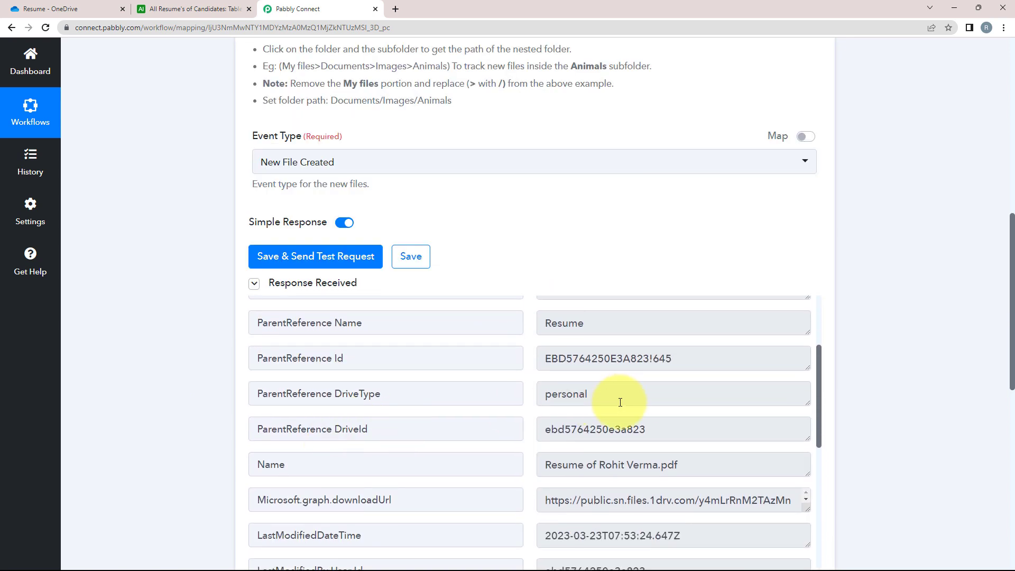
{"action": "left_click_drag", "start_coordinate": [250, 411], "coordinate": [324, 413]}
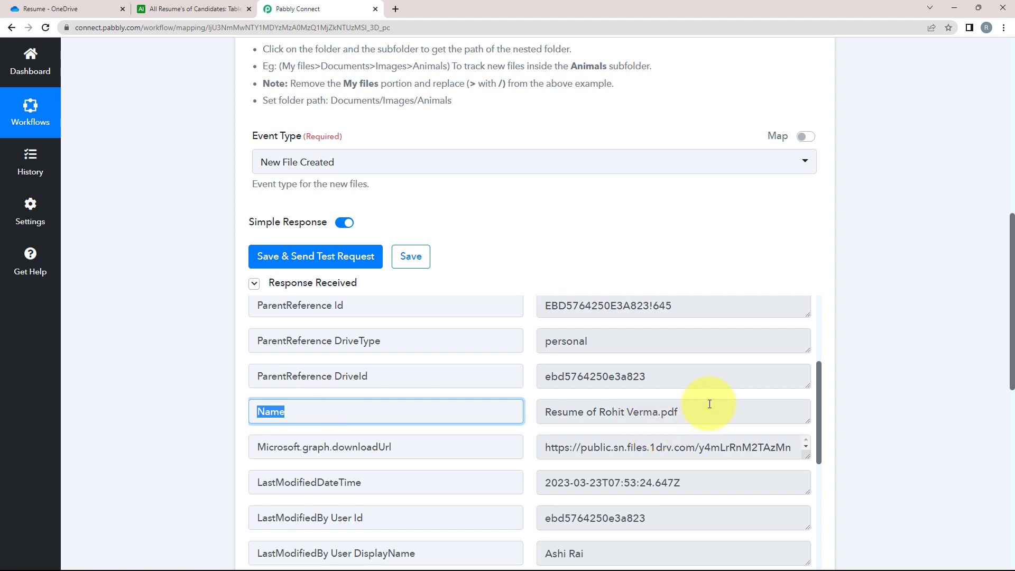
{"action": "left_click_drag", "start_coordinate": [709, 406], "coordinate": [529, 415]}
{"action": "scroll", "coordinate": [580, 442], "scroll_direction": "down", "scroll_amount": 3}
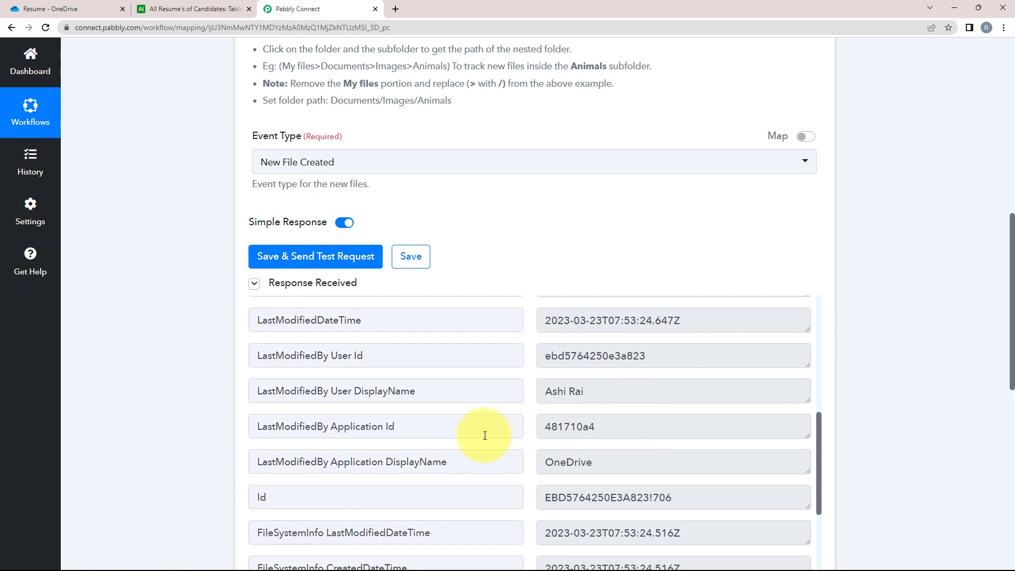
- Look through the remaining response fields, and compare the received file name with the file in OneDrive's Resume folder
{"action": "scroll", "coordinate": [573, 423], "scroll_direction": "down", "scroll_amount": 7}
{"action": "scroll", "coordinate": [528, 440], "scroll_direction": "down", "scroll_amount": 4}
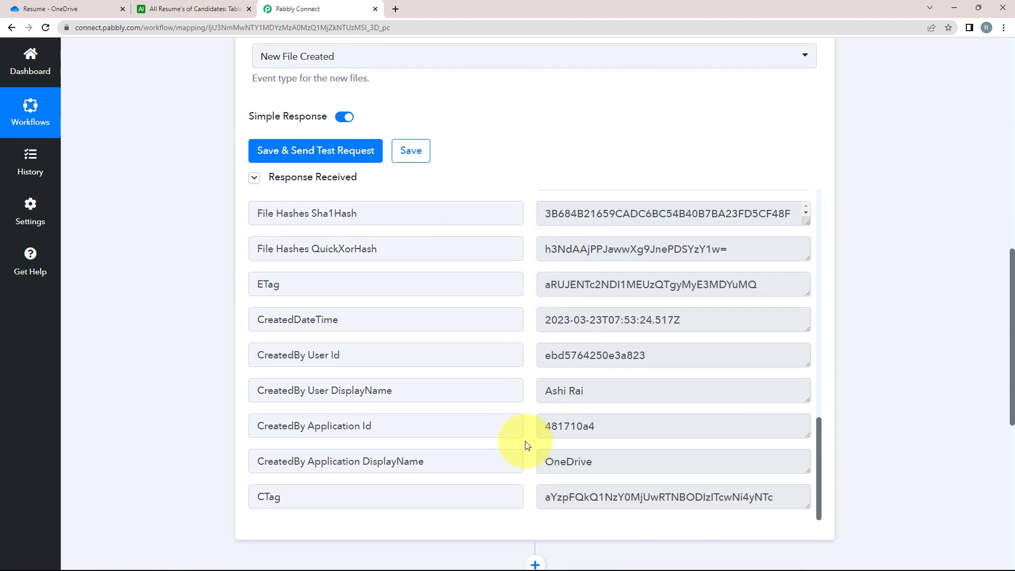
{"action": "scroll", "coordinate": [327, 345], "scroll_direction": "up", "scroll_amount": 5}
{"action": "scroll", "coordinate": [326, 342], "scroll_direction": "up", "scroll_amount": 6}
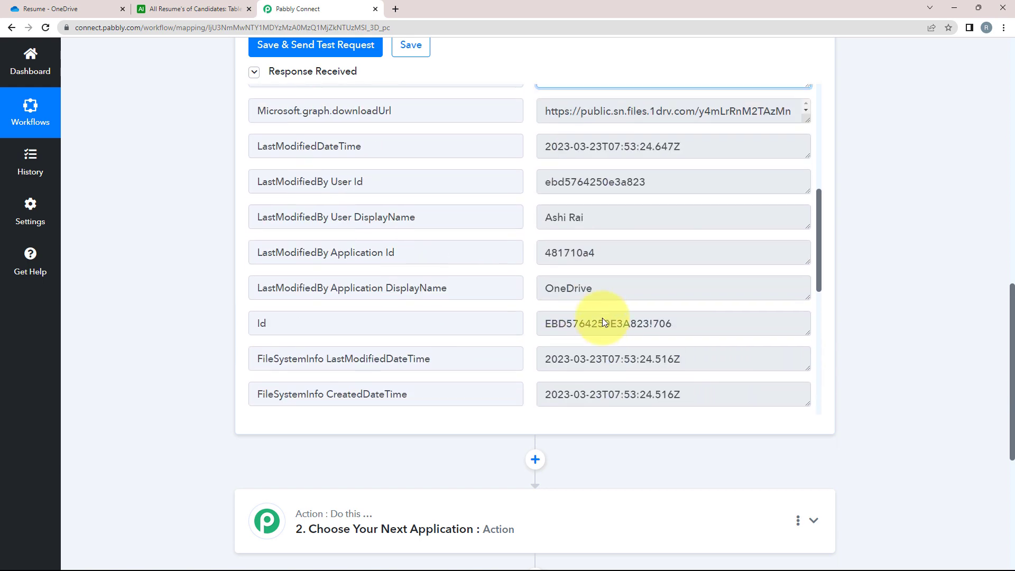
{"action": "scroll", "coordinate": [185, 297], "scroll_direction": "up", "scroll_amount": 2}
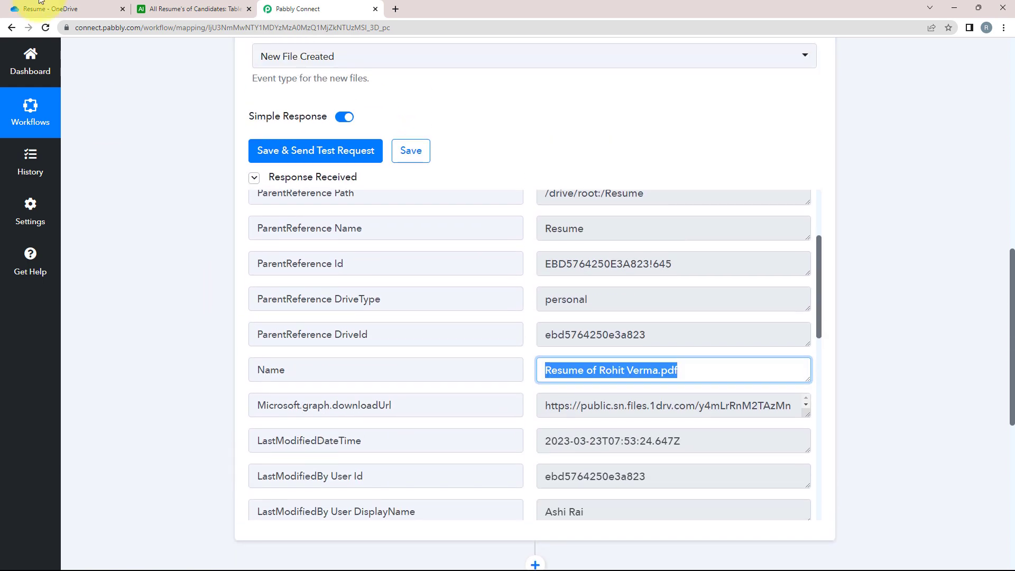
{"action": "left_click", "coordinate": [31, 8]}
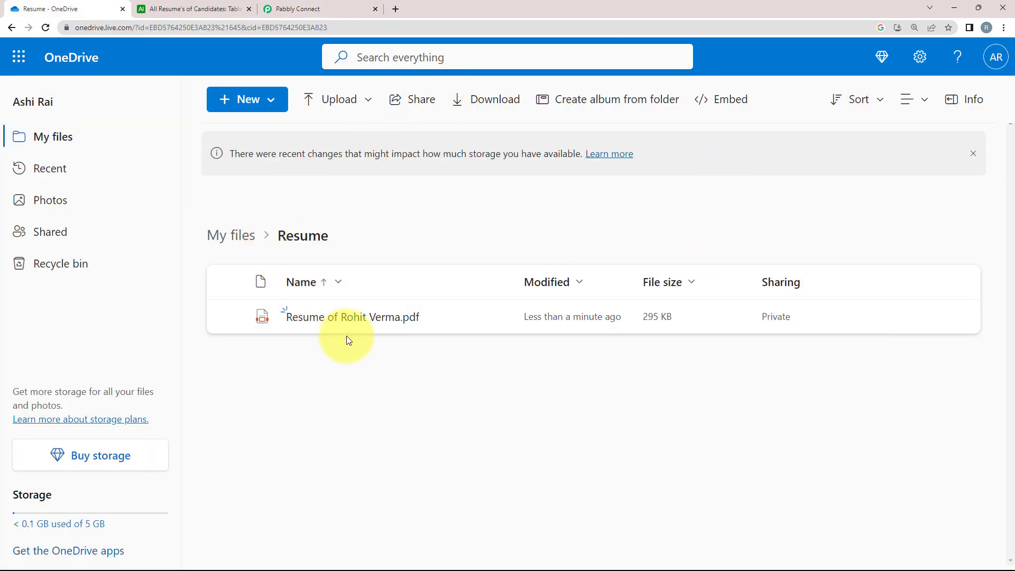
{"action": "left_click", "coordinate": [323, 4]}
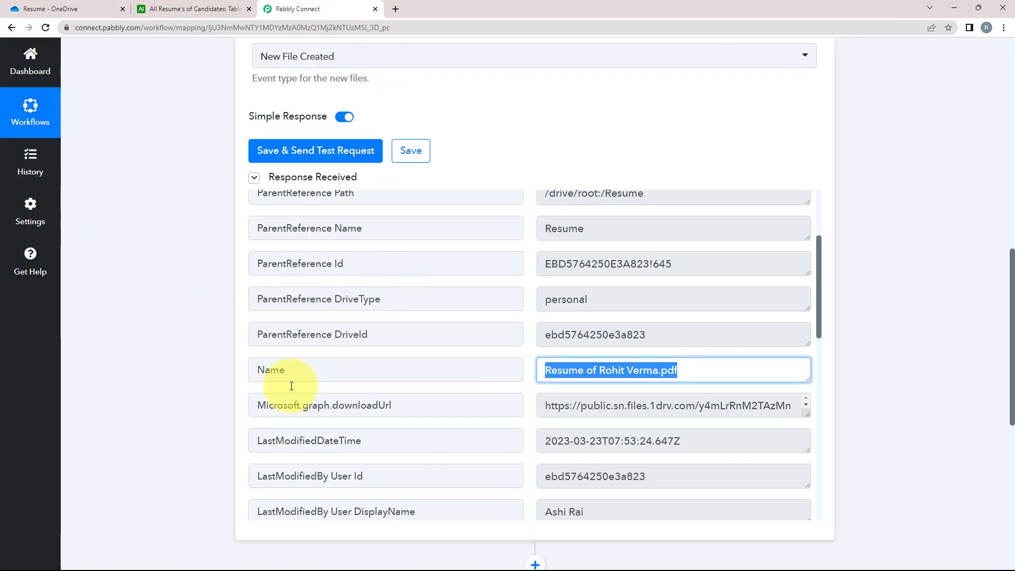
- Enlarge the Microsoft.graph.downloadUrl value in the response and examine the full file link
{"action": "left_click", "coordinate": [252, 410]}
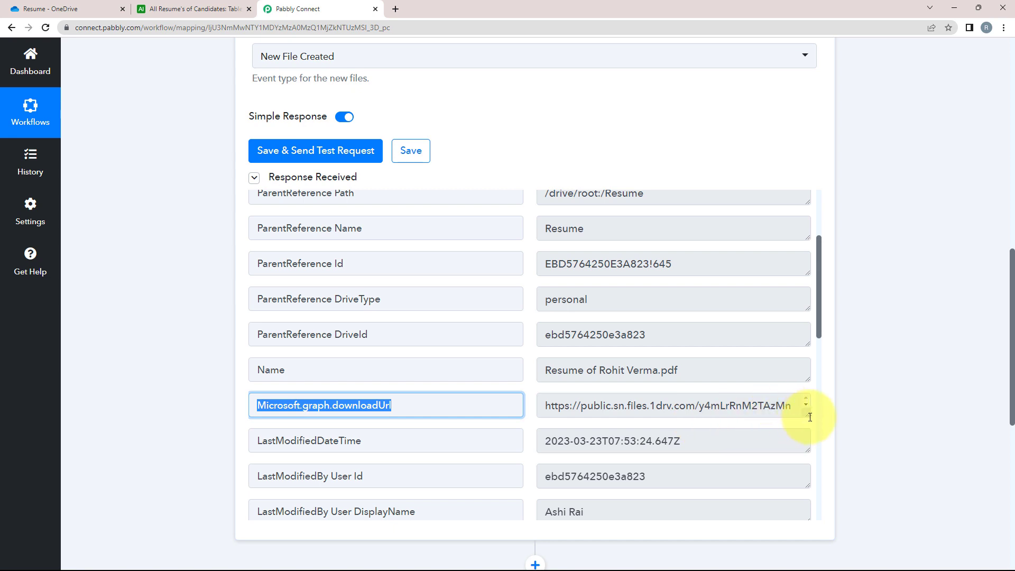
{"action": "left_click_drag", "start_coordinate": [809, 417], "coordinate": [804, 505]}
{"action": "scroll", "coordinate": [575, 434], "scroll_direction": "down", "scroll_amount": 1}
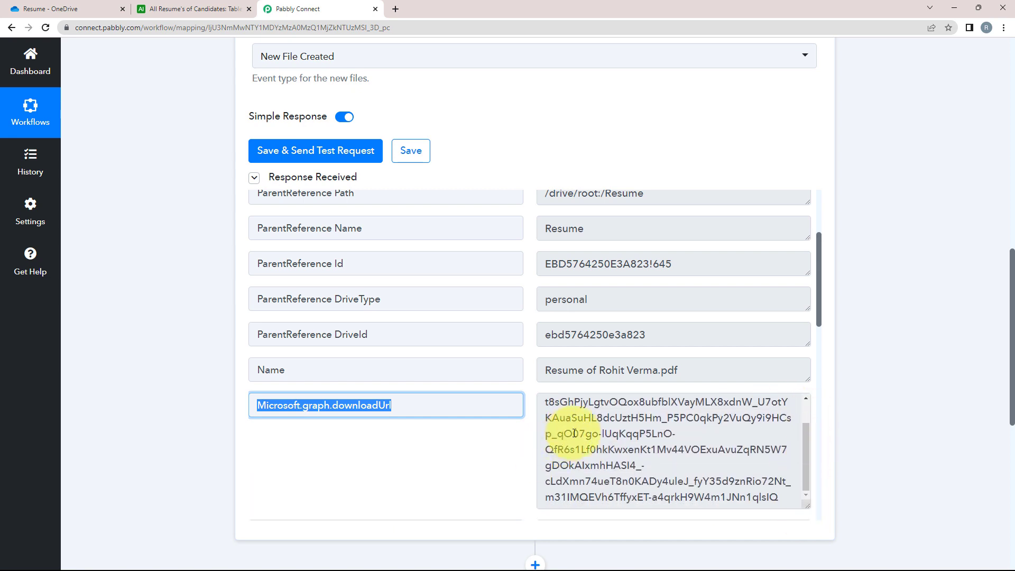
{"action": "scroll", "coordinate": [608, 444], "scroll_direction": "up", "scroll_amount": 1}
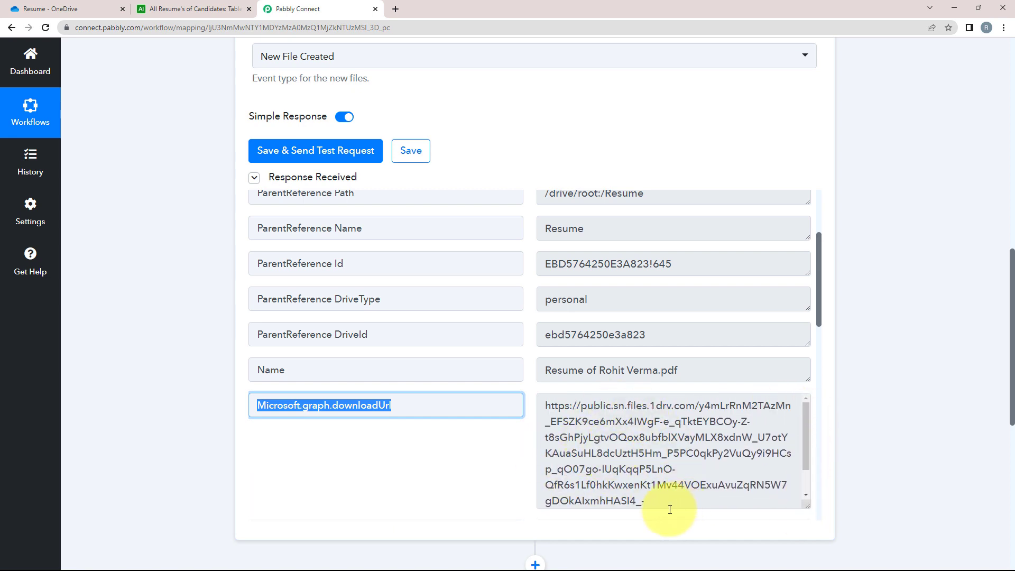
- Examine the columns of Table 1 in Airtable's All Resume's of Candidates base, and return to the Pabbly Connect workflow
{"action": "left_click", "coordinate": [204, 6]}
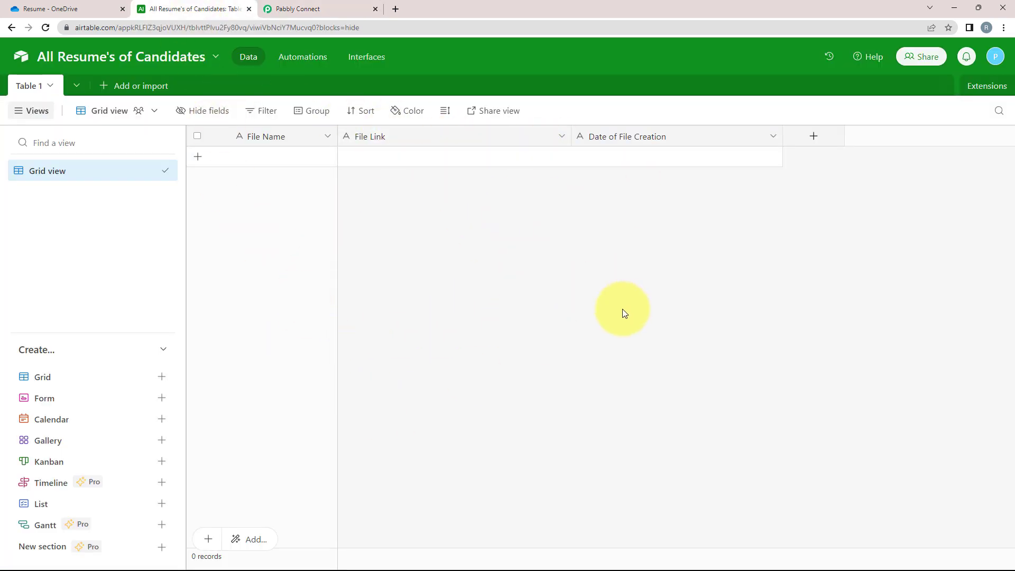
{"action": "left_click", "coordinate": [331, 7]}
{"action": "left_click", "coordinate": [146, 343]}
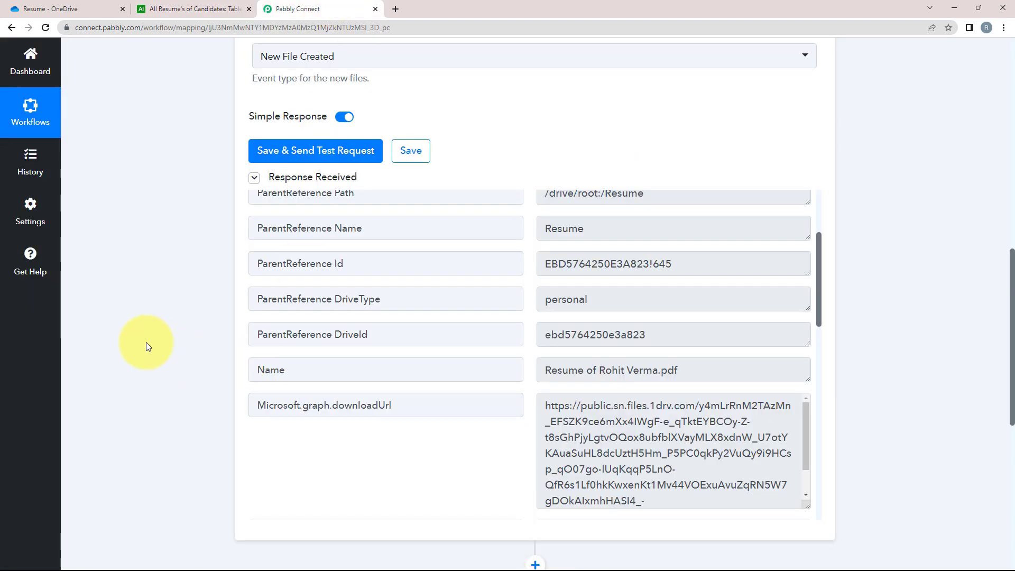
{"action": "scroll", "coordinate": [146, 342], "scroll_direction": "up", "scroll_amount": 3}
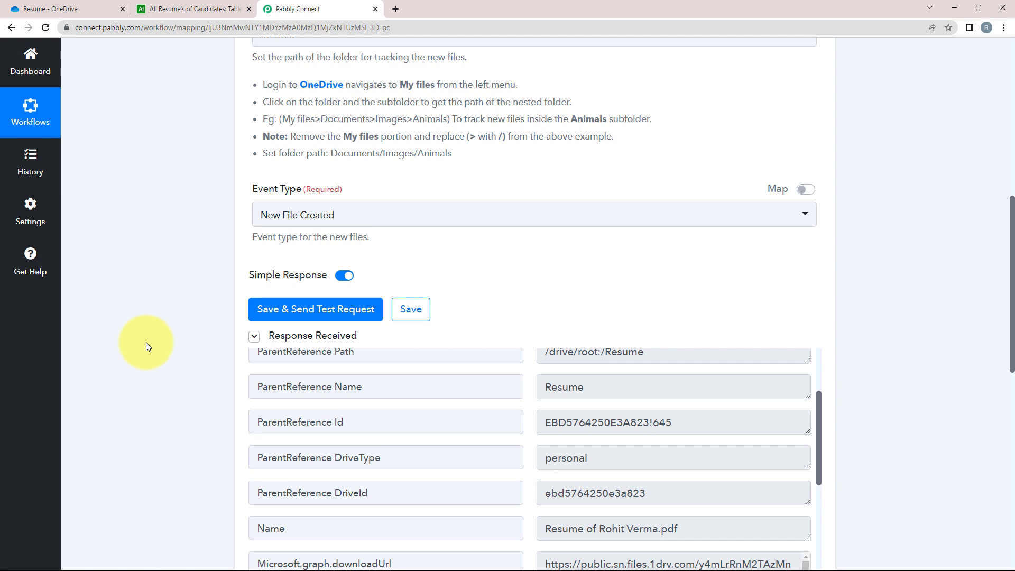
- Set the workflow's action step to the Airtable app with the Create Record action event
{"action": "scroll", "coordinate": [138, 341], "scroll_direction": "down", "scroll_amount": 8}
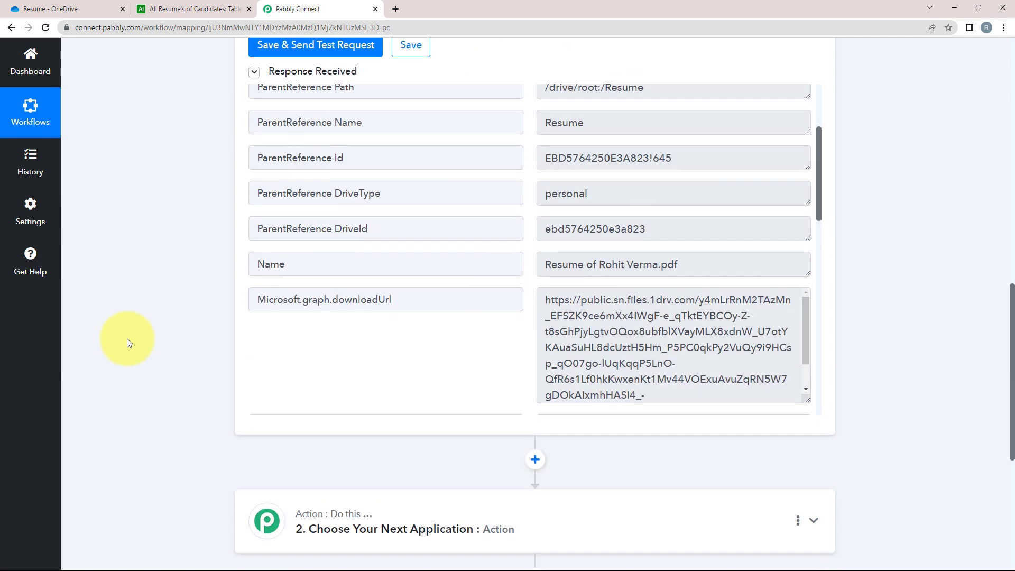
{"action": "left_click", "coordinate": [314, 354]}
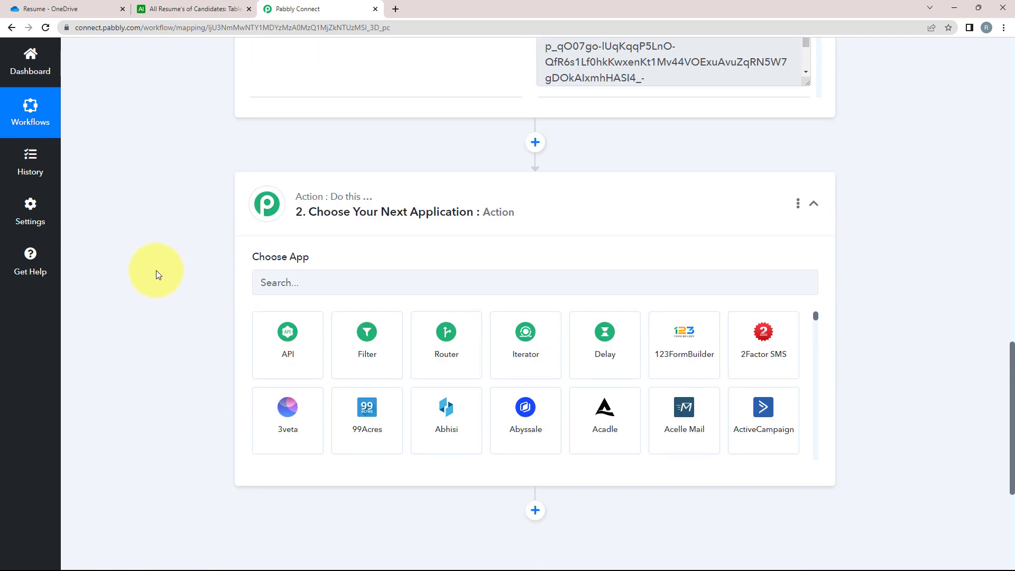
{"action": "left_click", "coordinate": [295, 281]}
{"action": "type", "text": "a"}
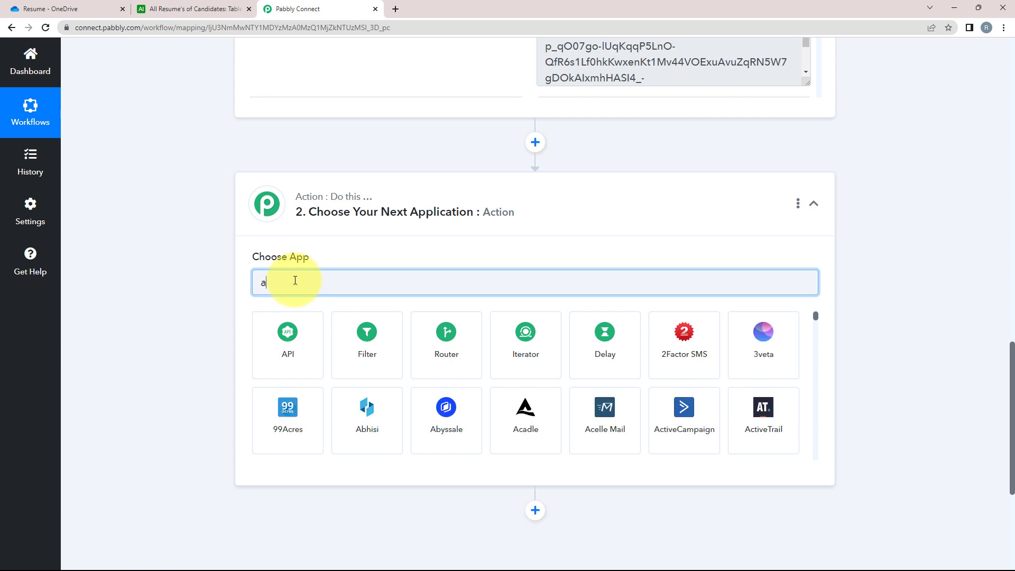
{"action": "type", "text": "irt"}
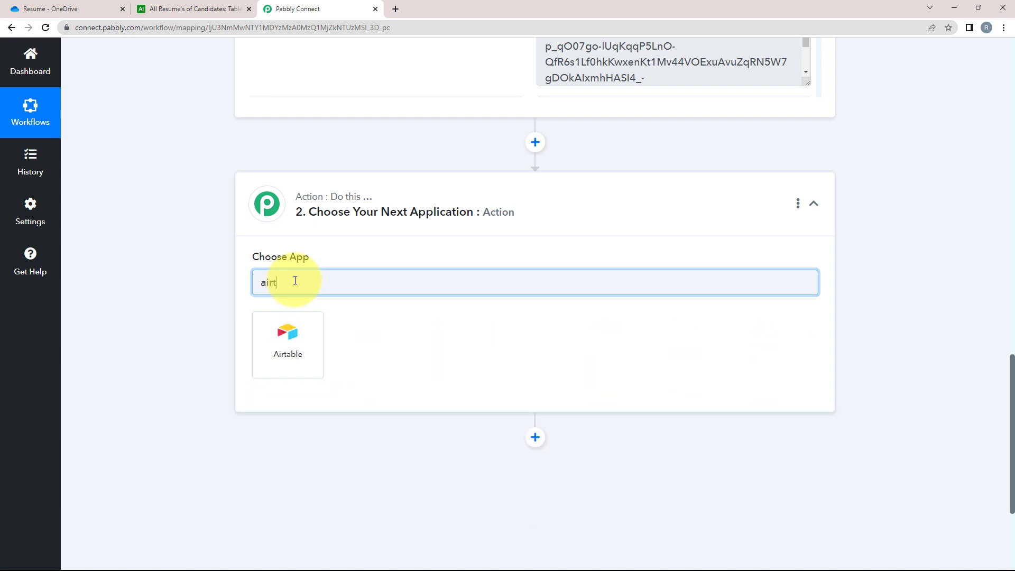
{"action": "left_click", "coordinate": [288, 338]}
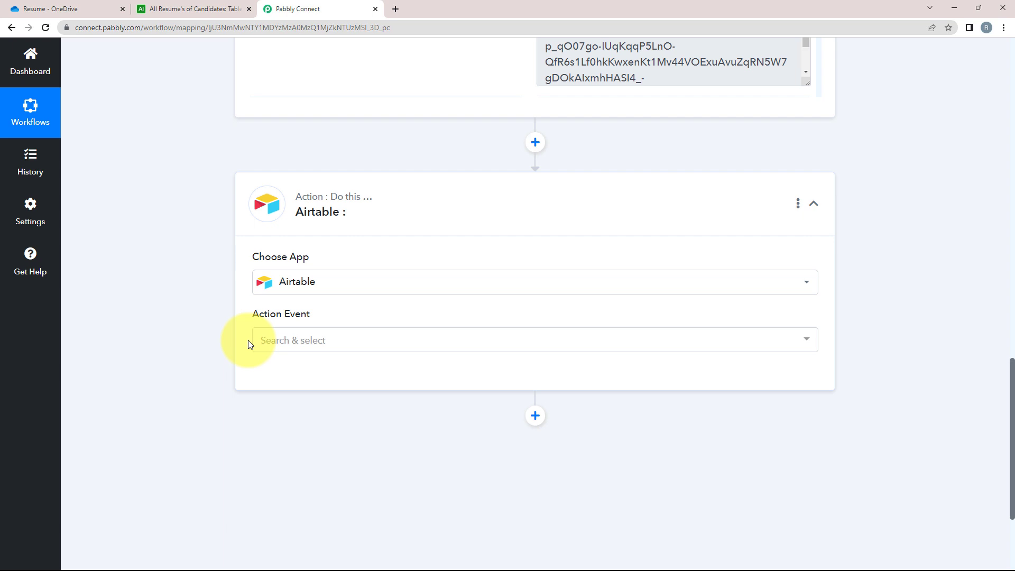
{"action": "left_click", "coordinate": [288, 344]}
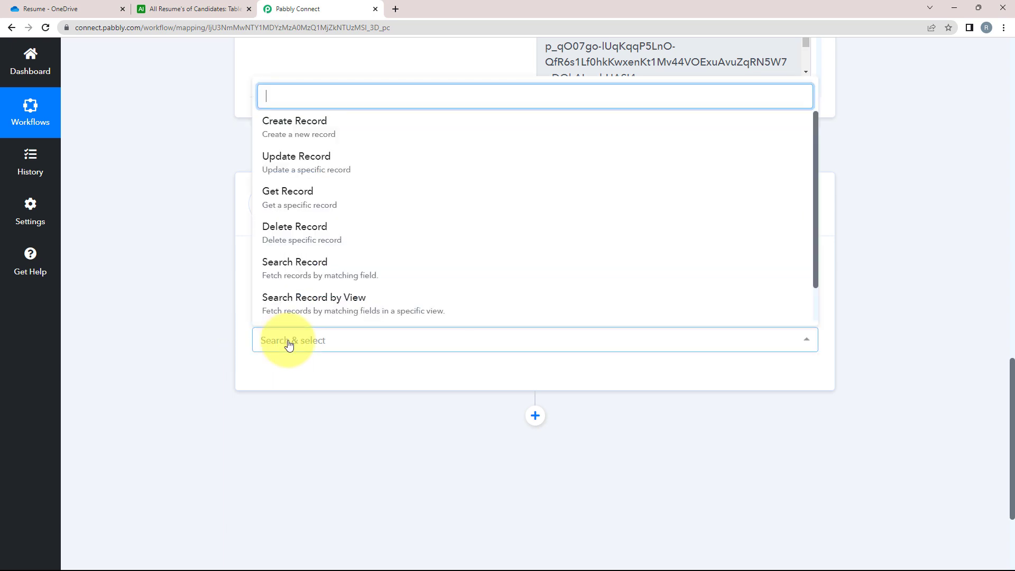
{"action": "left_click", "coordinate": [272, 132]}
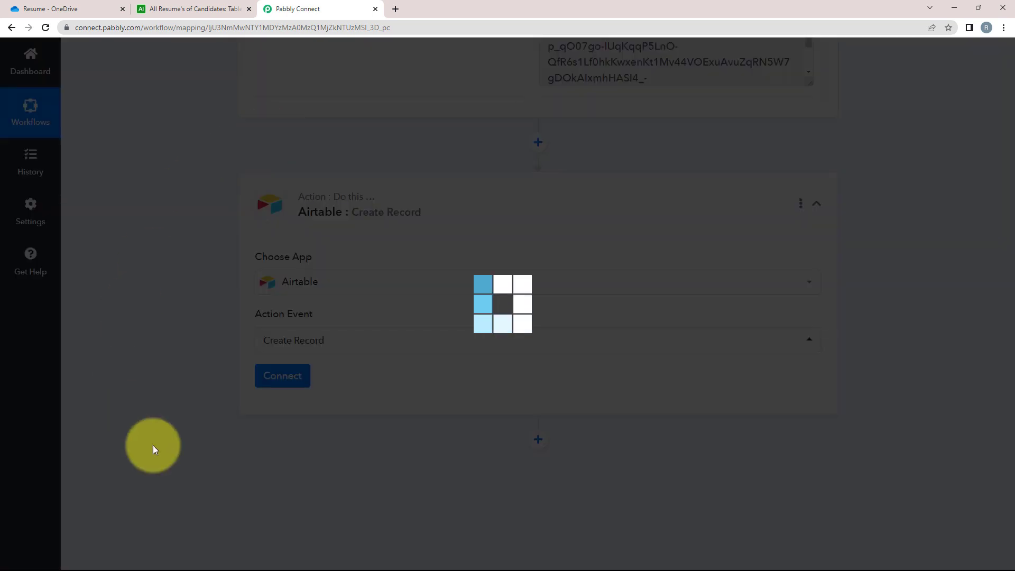
- Start connecting the Airtable action with a new connection, and review the instructions for obtaining the access token
{"action": "left_click", "coordinate": [265, 377]}
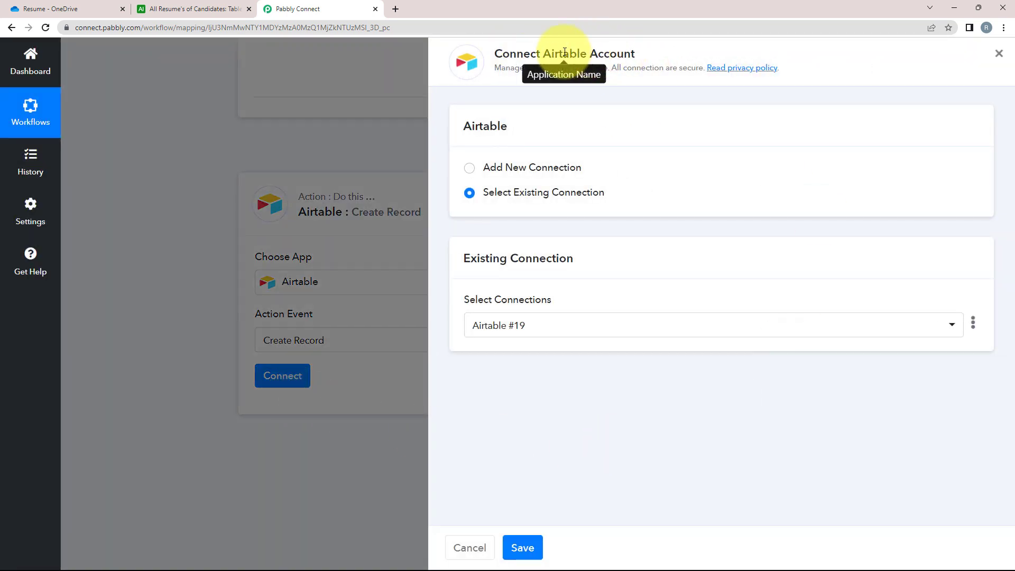
{"action": "left_click_drag", "start_coordinate": [564, 53], "coordinate": [528, 117]}
{"action": "left_click", "coordinate": [532, 133]}
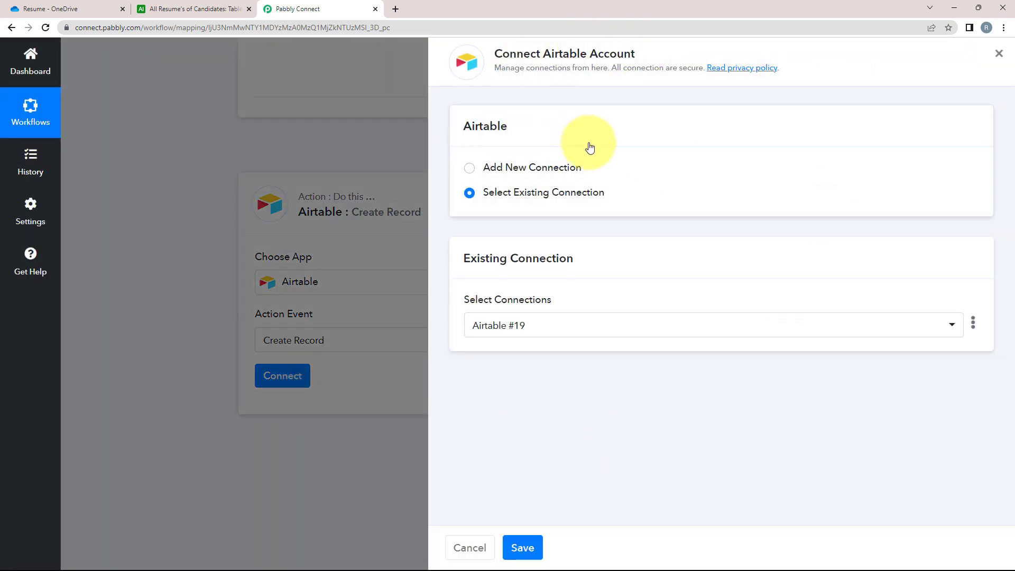
{"action": "left_click", "coordinate": [470, 168]}
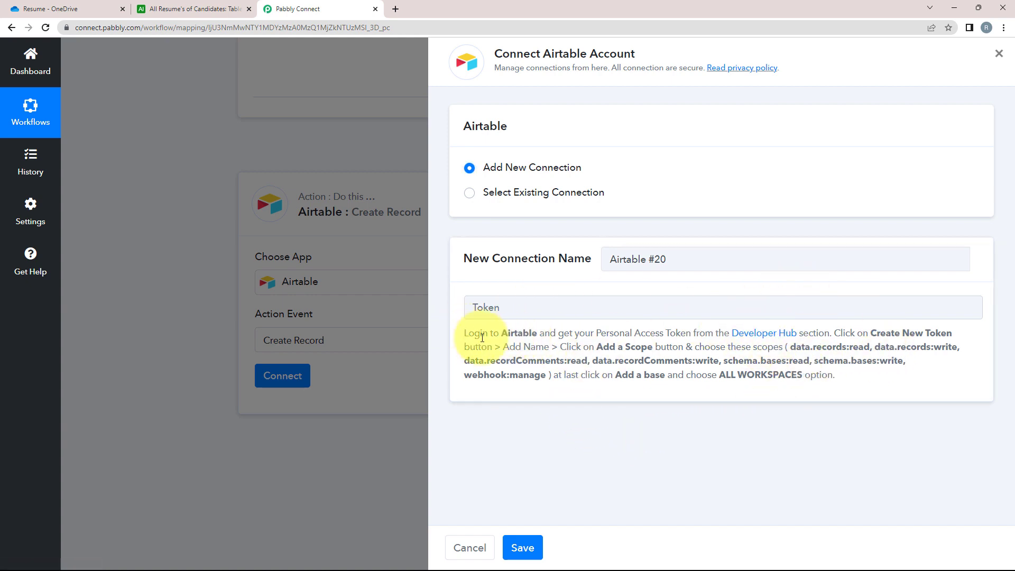
{"action": "left_click_drag", "start_coordinate": [464, 333], "coordinate": [802, 388]}
{"action": "left_click", "coordinate": [568, 374]}
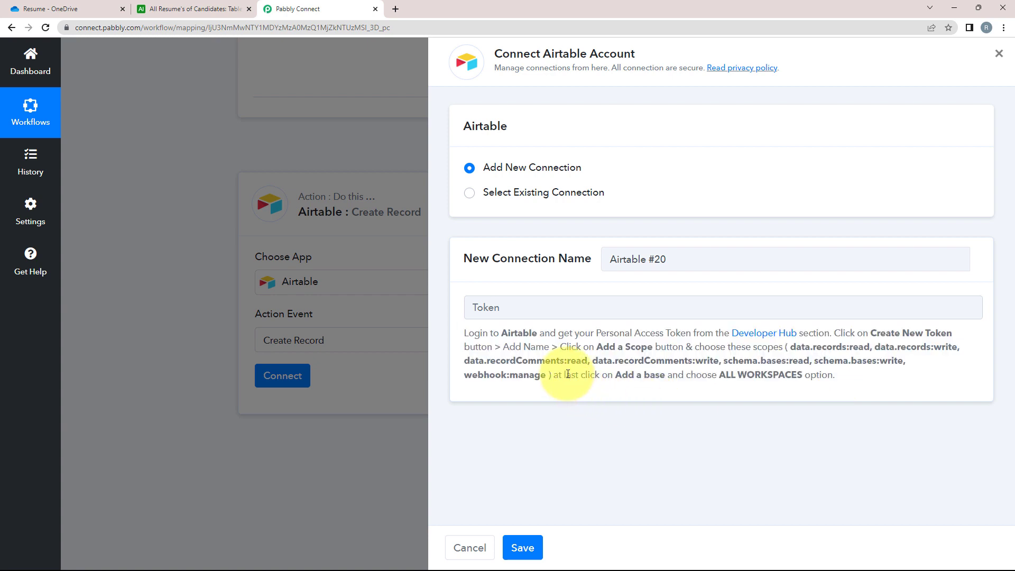
- Open Airtable's Developer Hub and start a new personal access token named Connection with one drive
{"action": "left_click", "coordinate": [764, 338]}
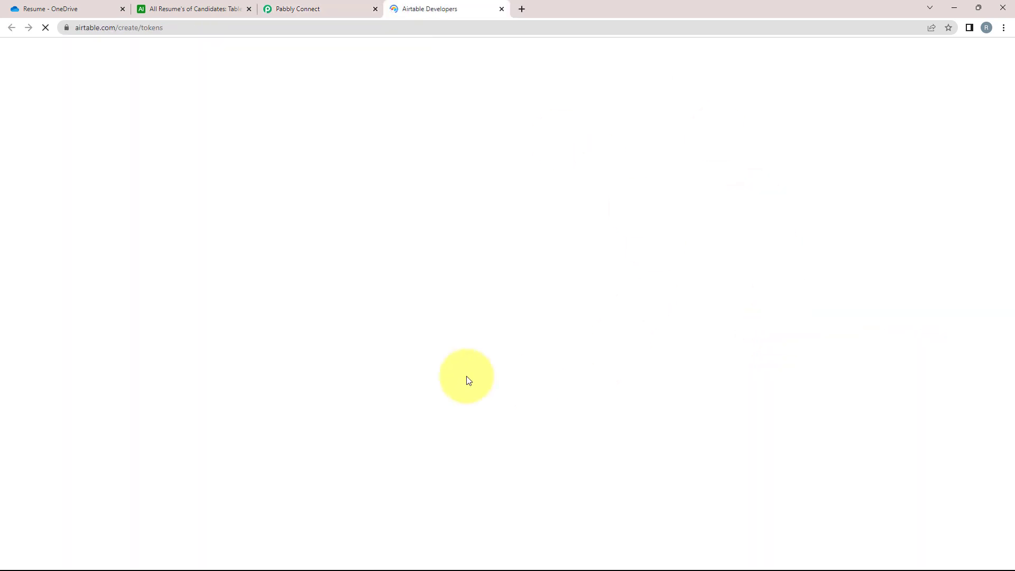
{"action": "left_click", "coordinate": [947, 121]}
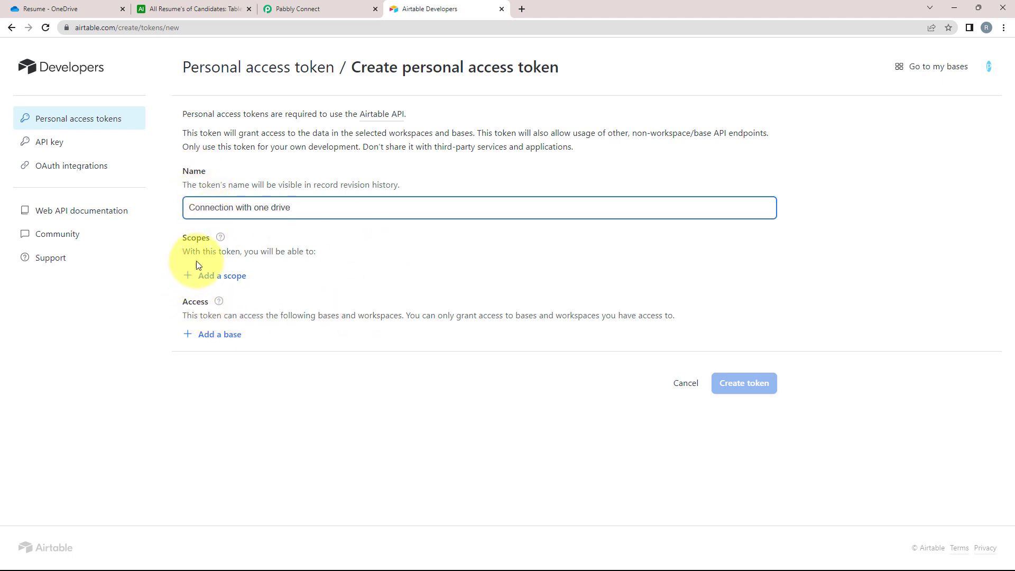
{"action": "left_click_drag", "start_coordinate": [186, 241], "coordinate": [202, 240]}
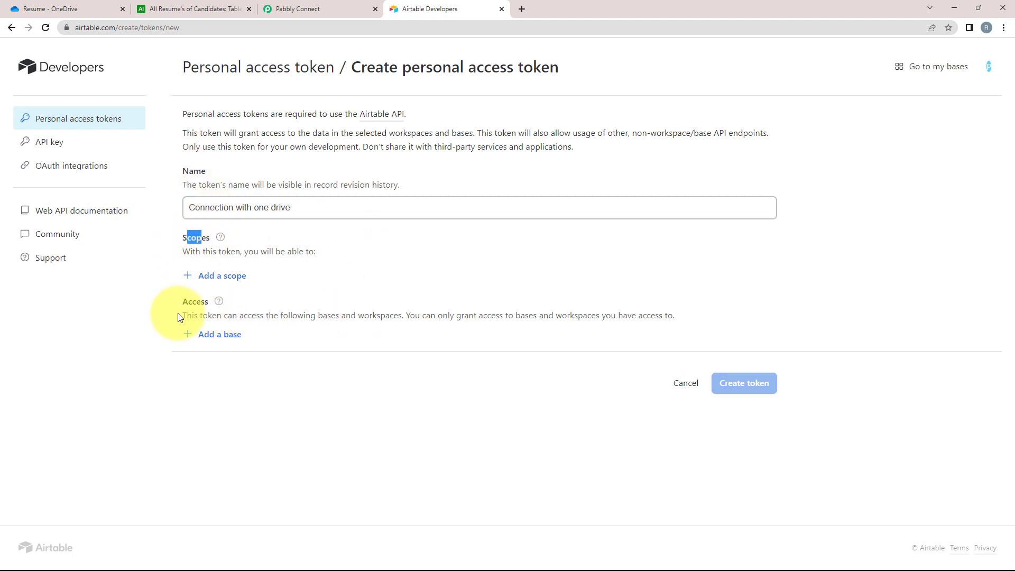
{"action": "left_click", "coordinate": [367, 290]}
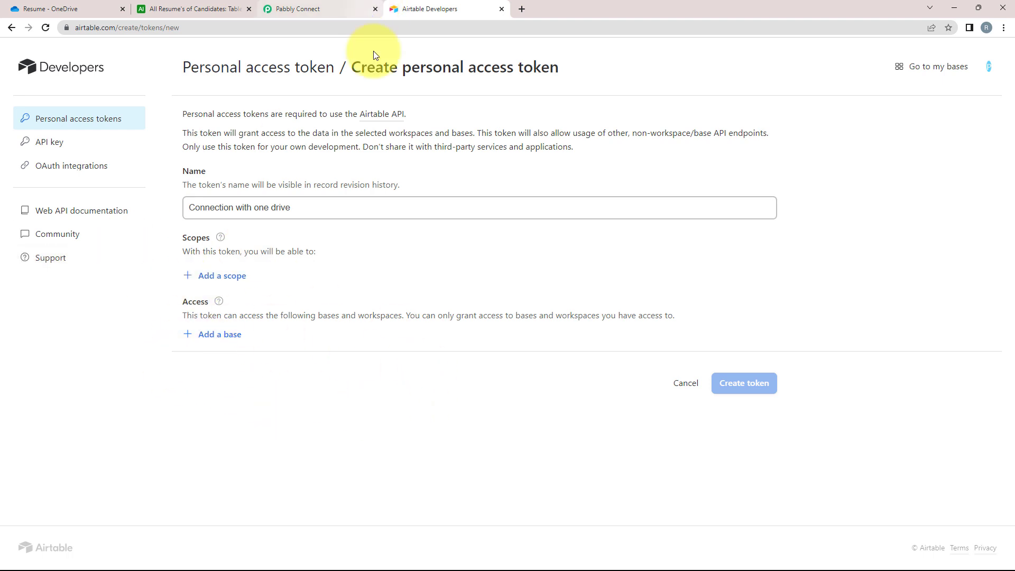
- Following the connection instructions, add the scopes data.records:read, data.records:write, data.recordComments:read and data.recordComments:write to the new Airtable token
{"action": "left_click", "coordinate": [335, 6]}
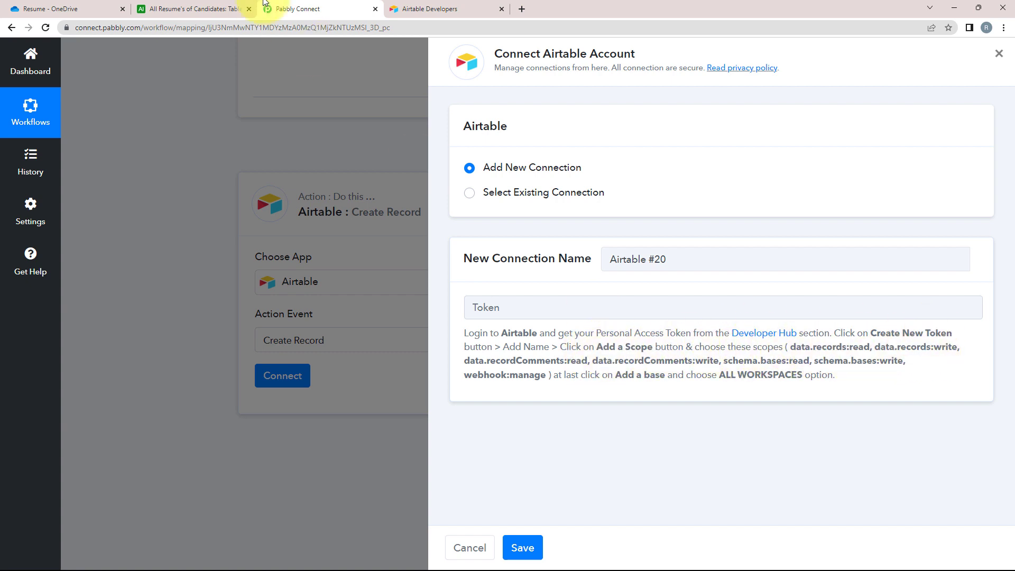
{"action": "left_click", "coordinate": [411, 9]}
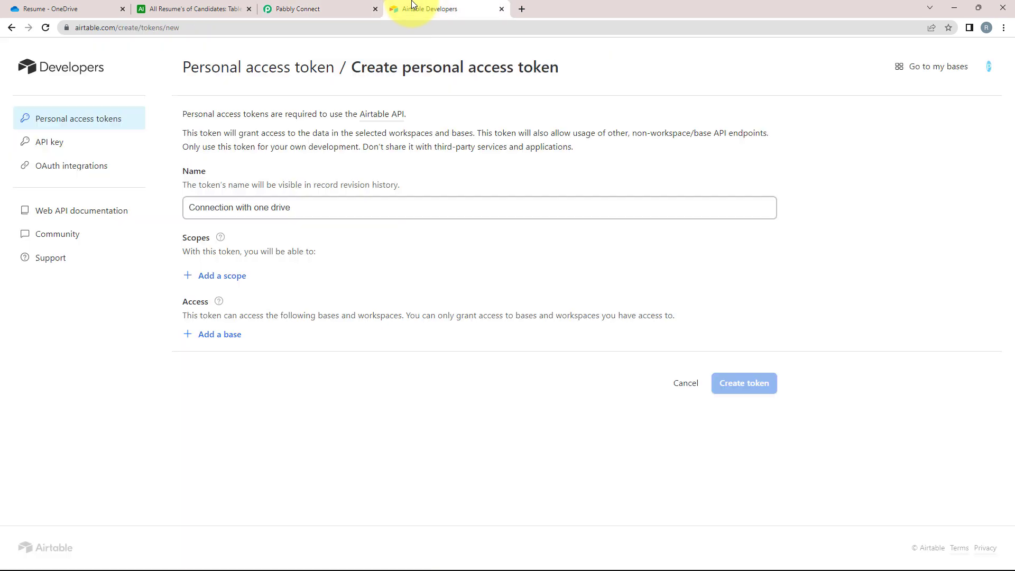
{"action": "left_click", "coordinate": [206, 284]}
{"action": "left_click", "coordinate": [203, 349]}
{"action": "left_click", "coordinate": [214, 302]}
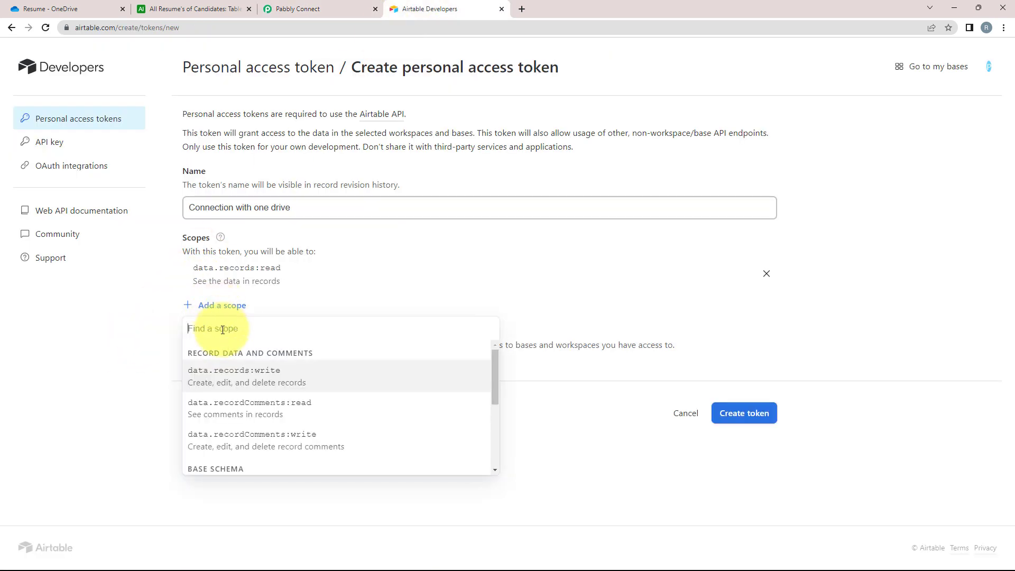
{"action": "left_click", "coordinate": [222, 371]}
{"action": "left_click", "coordinate": [223, 335]}
{"action": "left_click", "coordinate": [261, 435]}
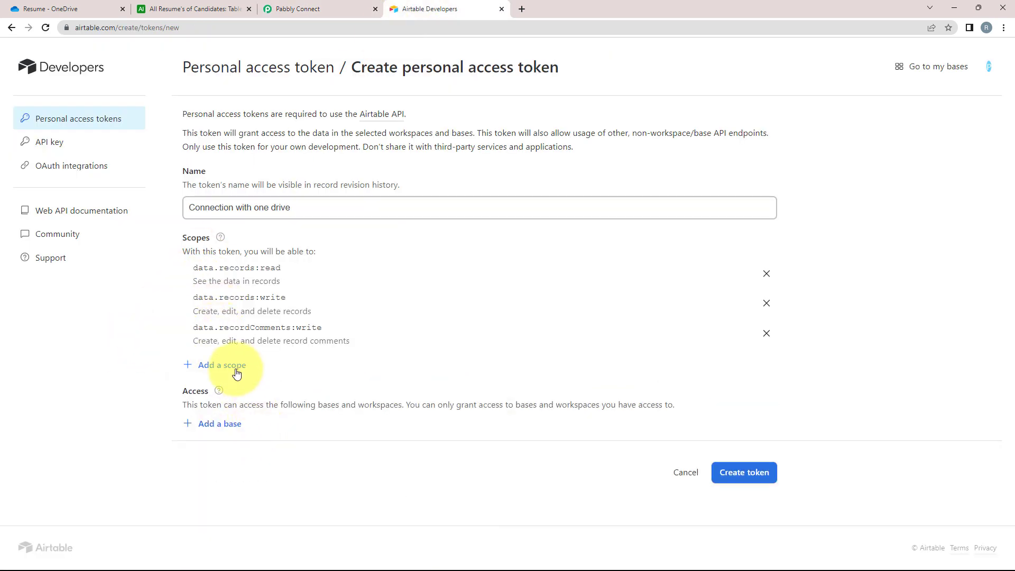
{"action": "left_click", "coordinate": [233, 364]}
{"action": "left_click", "coordinate": [268, 435]}
- Add the scopes schema.bases:read, schema.bases:write, webhook:manage and block:manage to the token
{"action": "left_click", "coordinate": [203, 395]}
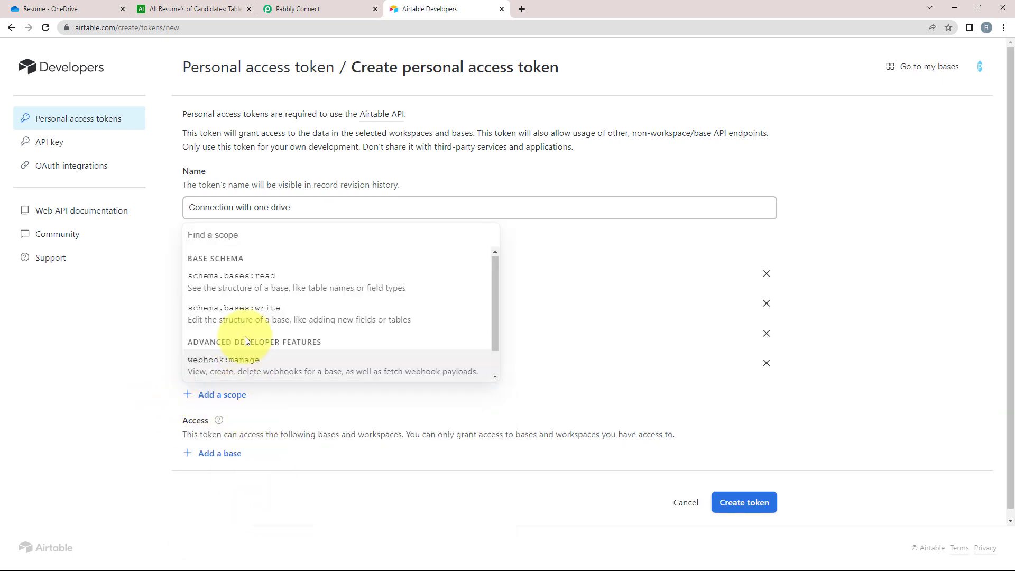
{"action": "left_click", "coordinate": [247, 279]}
{"action": "left_click", "coordinate": [221, 426]}
{"action": "left_click", "coordinate": [217, 305]}
{"action": "left_click", "coordinate": [221, 455]}
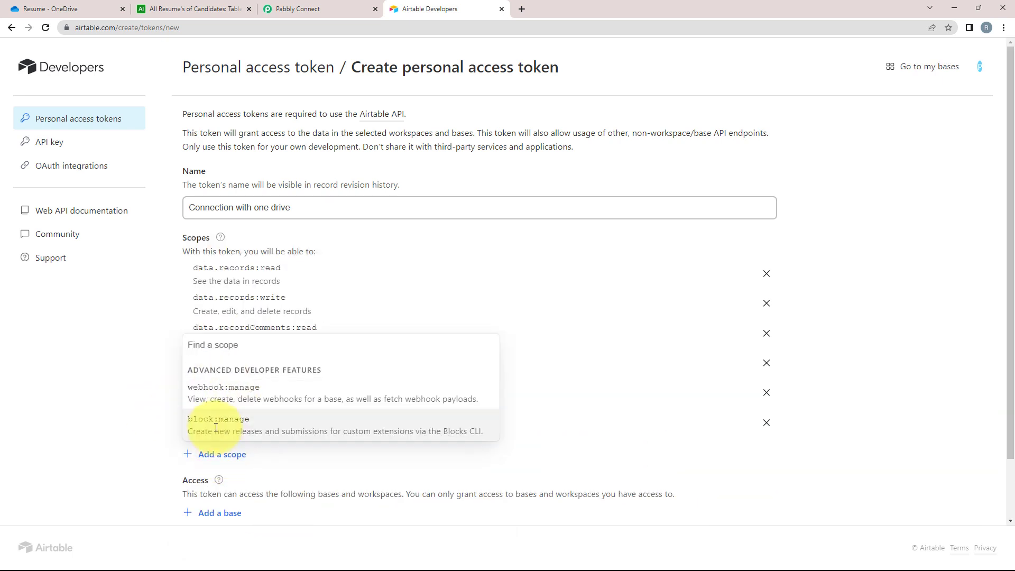
{"action": "left_click", "coordinate": [201, 422]}
{"action": "left_click", "coordinate": [221, 487]}
{"action": "left_click", "coordinate": [212, 456]}
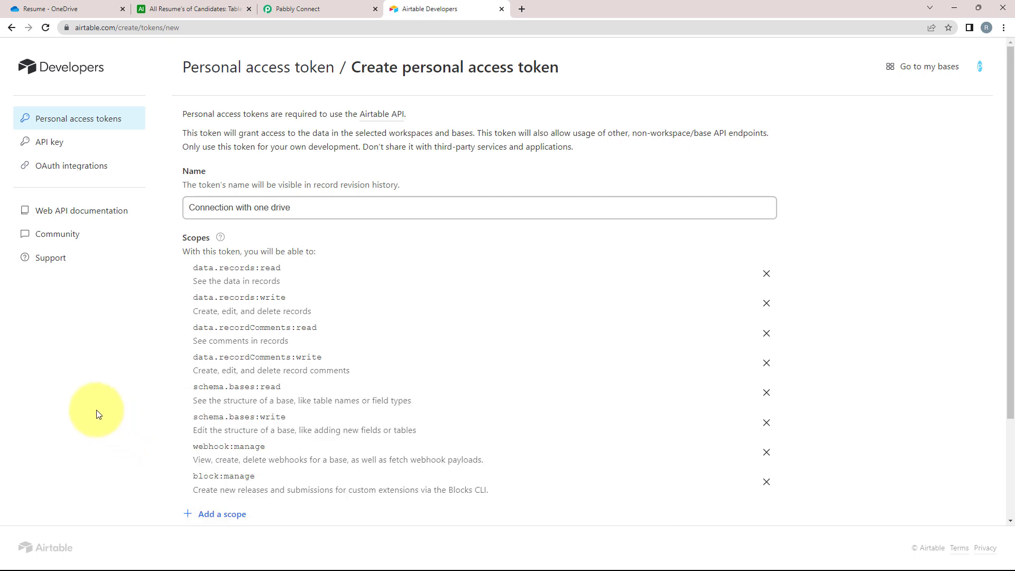
- Give the token access to all current and future bases in all current and future workspaces, and create the token
{"action": "scroll", "coordinate": [507, 319], "scroll_direction": "down", "scroll_amount": 2}
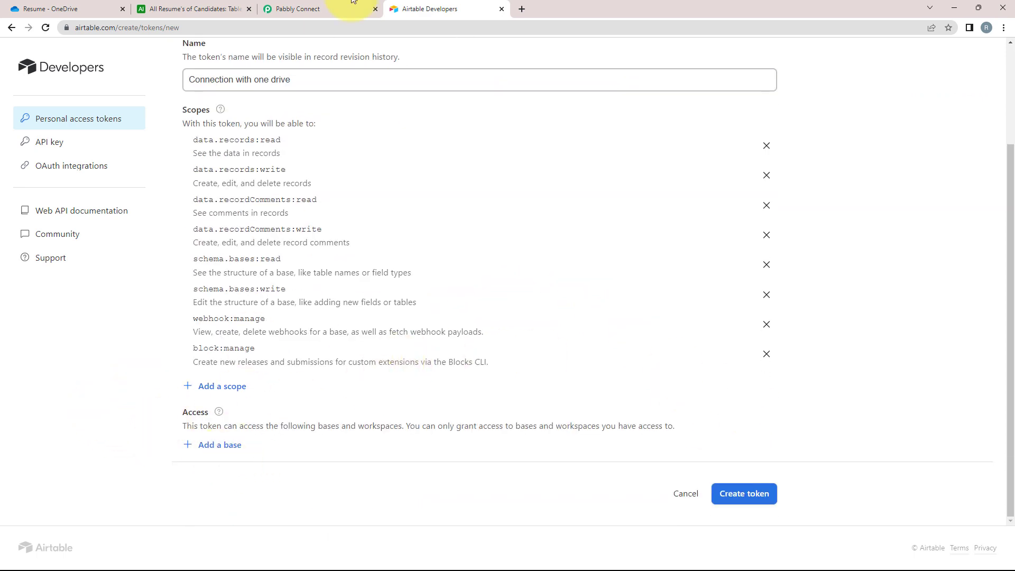
{"action": "left_click", "coordinate": [328, 10]}
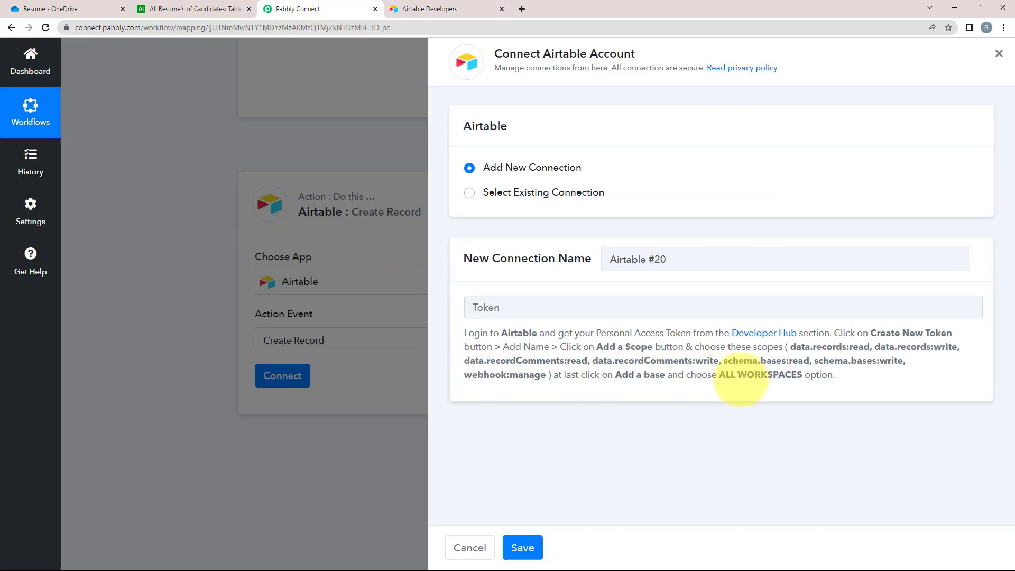
{"action": "left_click_drag", "start_coordinate": [719, 375], "coordinate": [828, 370]}
{"action": "left_click", "coordinate": [461, 7]}
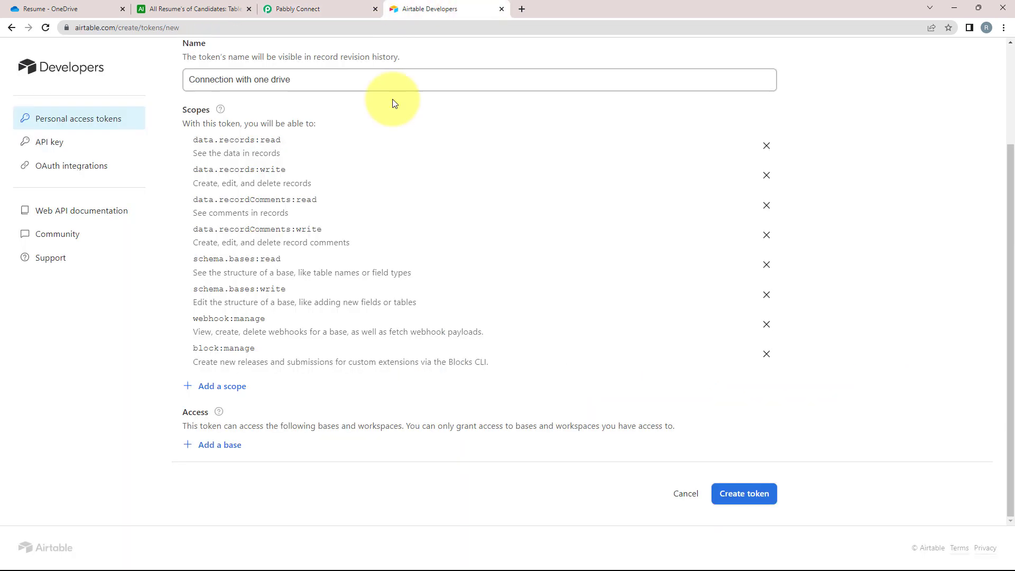
{"action": "left_click", "coordinate": [217, 446]}
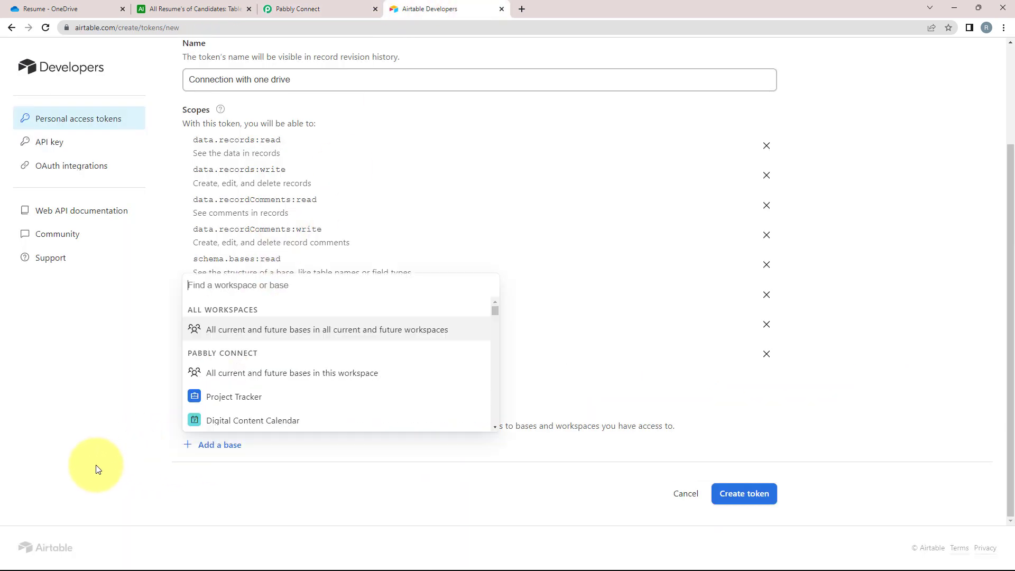
{"action": "left_click", "coordinate": [324, 330]}
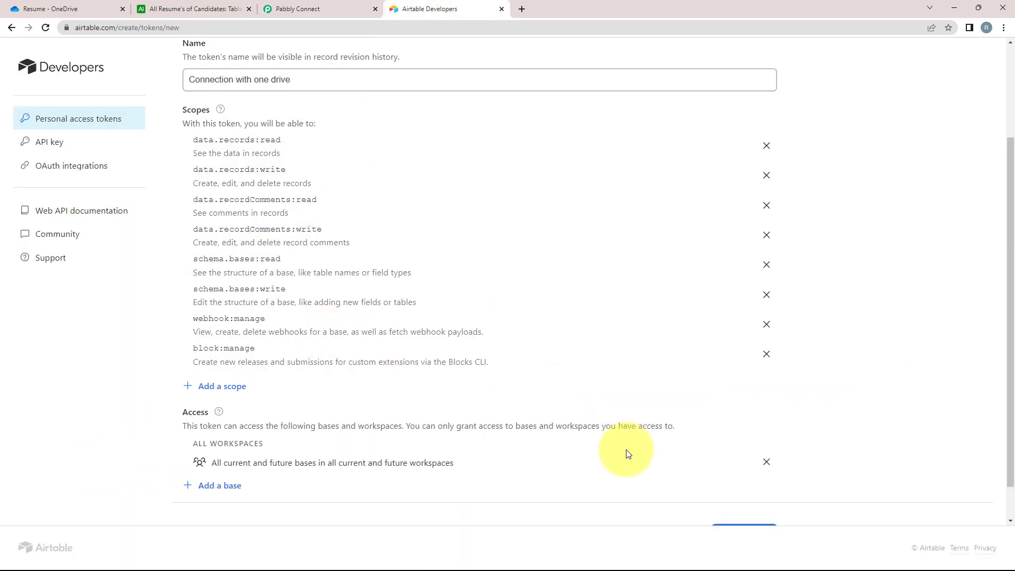
{"action": "scroll", "coordinate": [626, 449], "scroll_direction": "down", "scroll_amount": 1}
{"action": "left_click", "coordinate": [745, 493]}
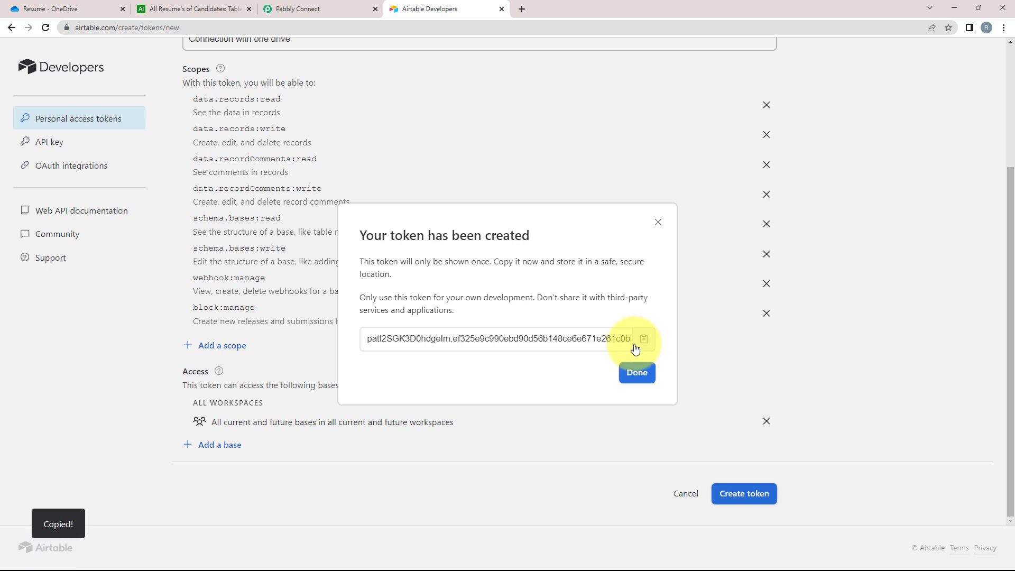
- Paste the newly created Airtable access token into the token field of the new connection in Pabbly Connect, and save the connection
{"action": "left_click", "coordinate": [297, 9]}
{"action": "left_click", "coordinate": [503, 304]}
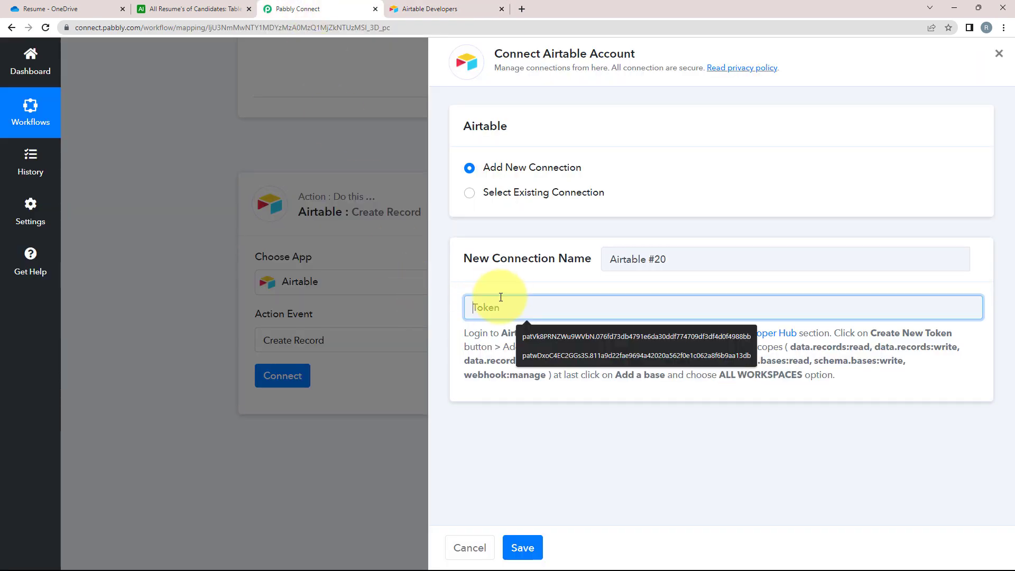
{"action": "right_click", "coordinate": [499, 312]}
{"action": "left_click", "coordinate": [516, 382]}
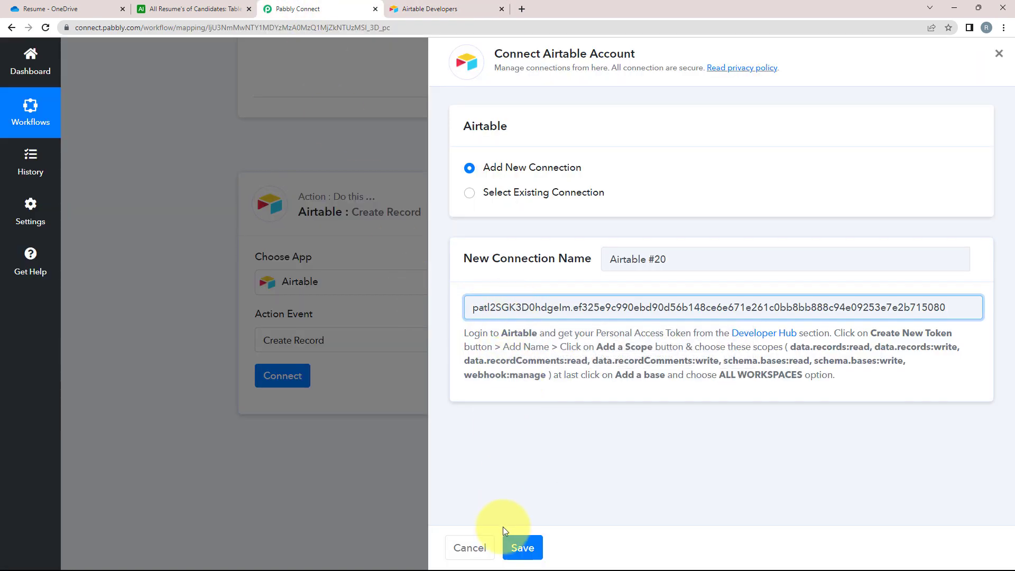
{"action": "left_click", "coordinate": [522, 548]}
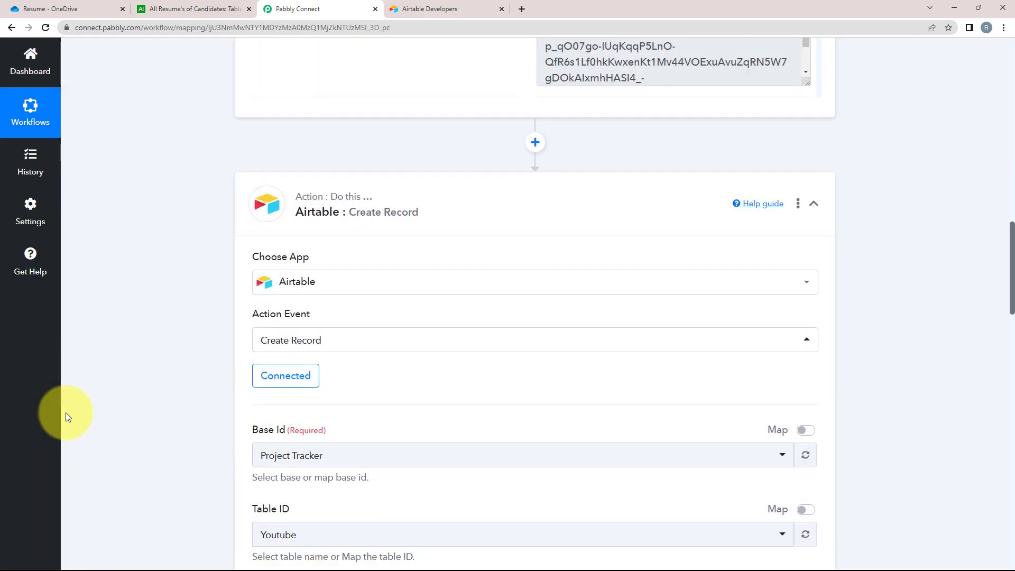
- Set the Create Record action's Base Id to the All Resume's of Candidates base, checking the base name in Airtable
{"action": "scroll", "coordinate": [66, 413], "scroll_direction": "down", "scroll_amount": 3}
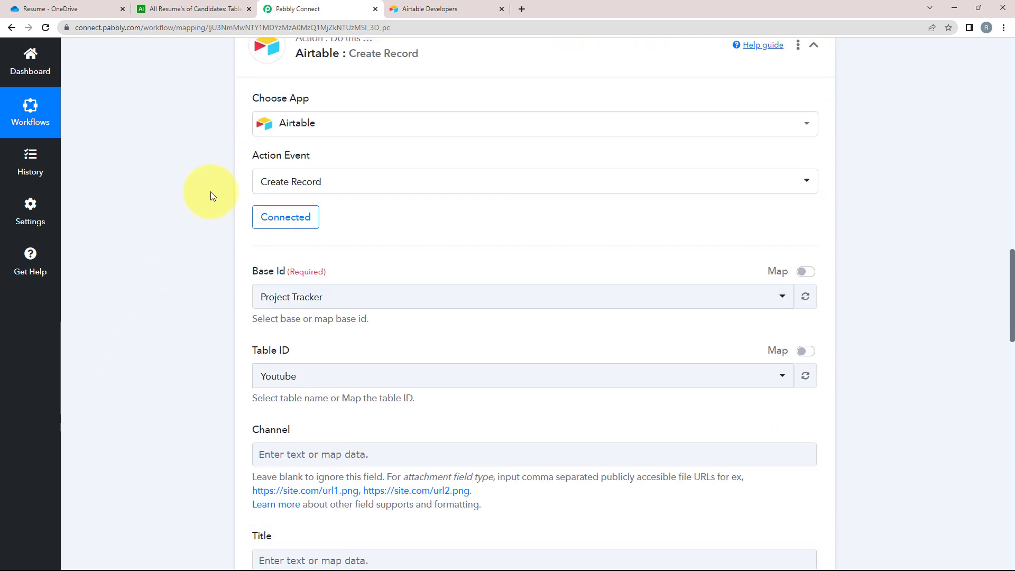
{"action": "scroll", "coordinate": [206, 317], "scroll_direction": "down", "scroll_amount": 1}
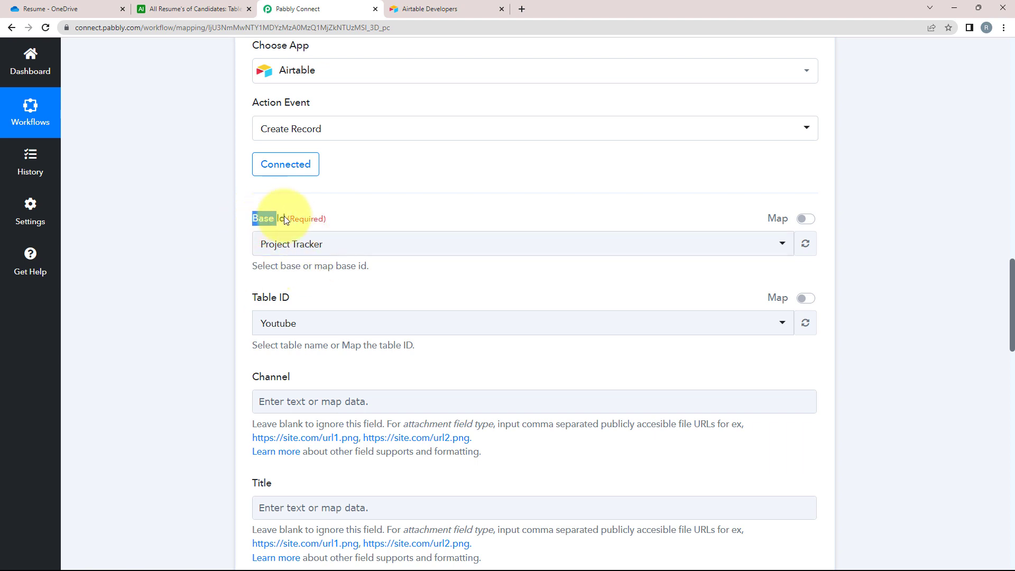
{"action": "left_click_drag", "start_coordinate": [284, 218], "coordinate": [344, 217]}
{"action": "left_click", "coordinate": [369, 219]}
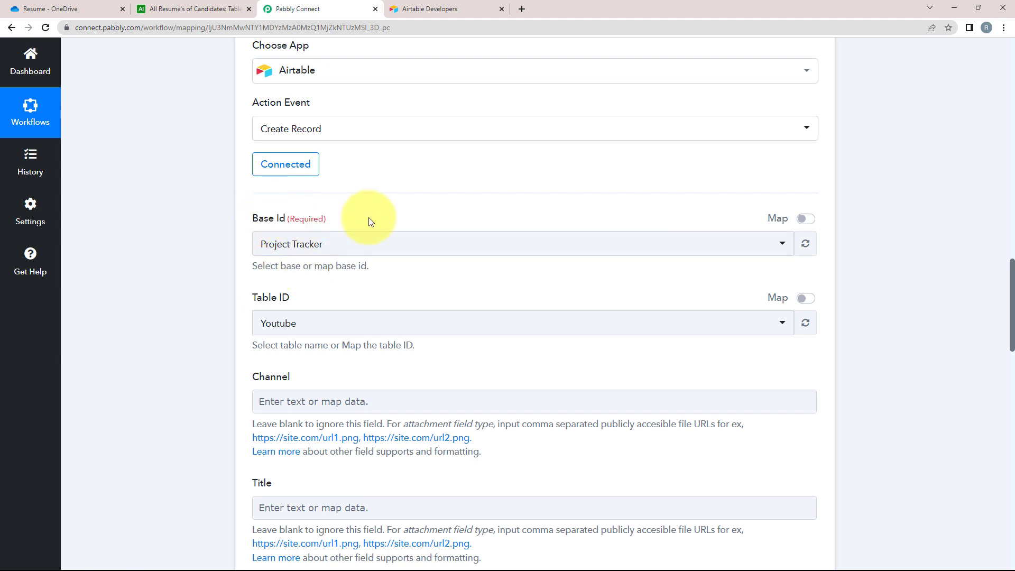
{"action": "left_click", "coordinate": [157, 5]}
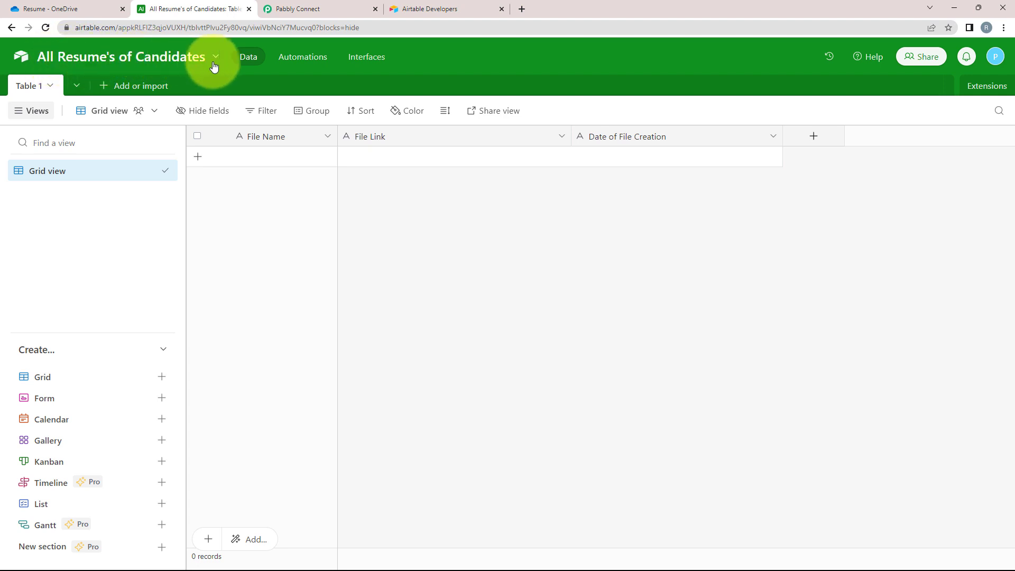
{"action": "left_click", "coordinate": [424, 6]}
{"action": "left_click", "coordinate": [223, 6]}
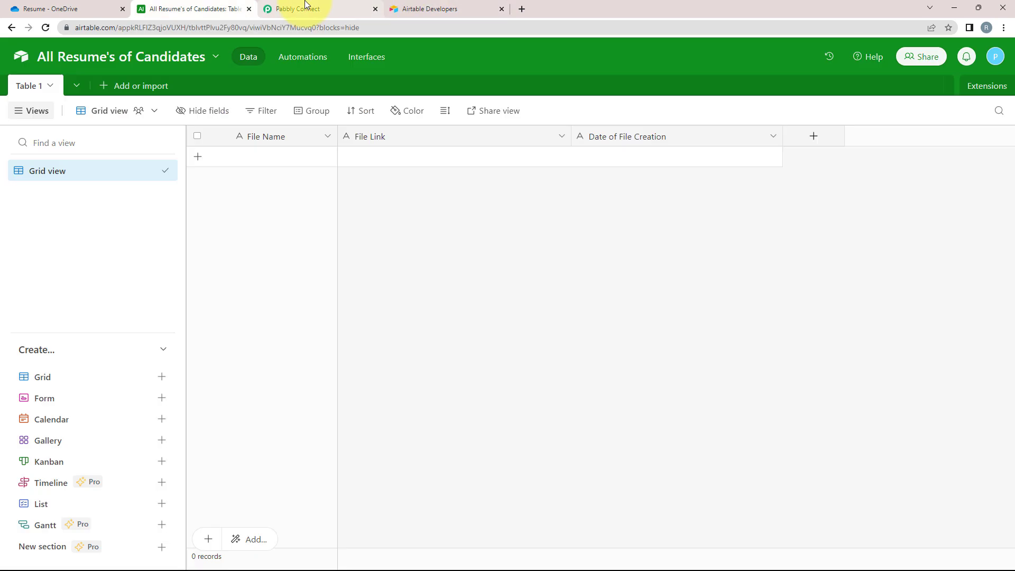
{"action": "left_click", "coordinate": [305, 7]}
{"action": "left_click", "coordinate": [295, 244]}
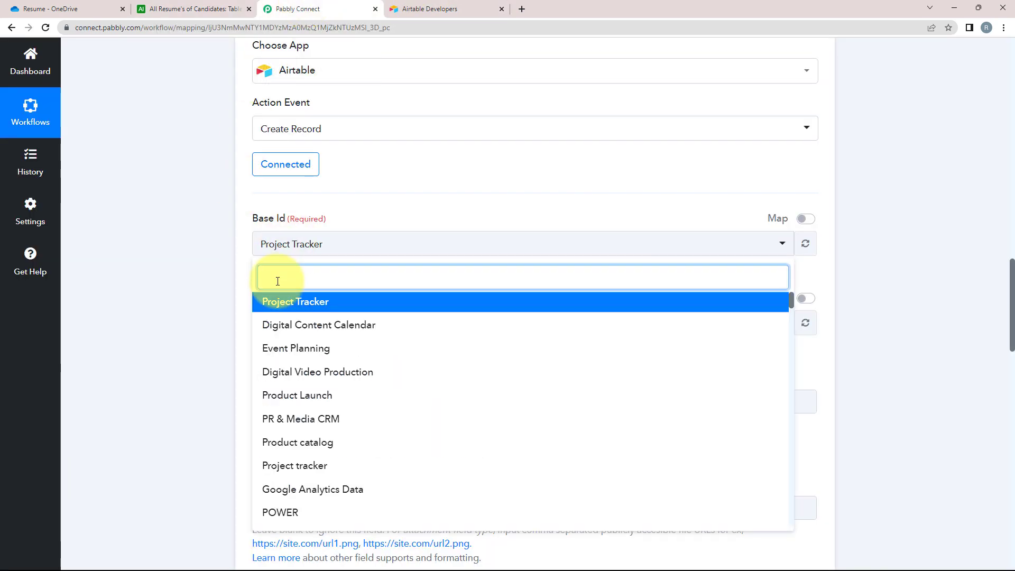
{"action": "type", "text": "all"}
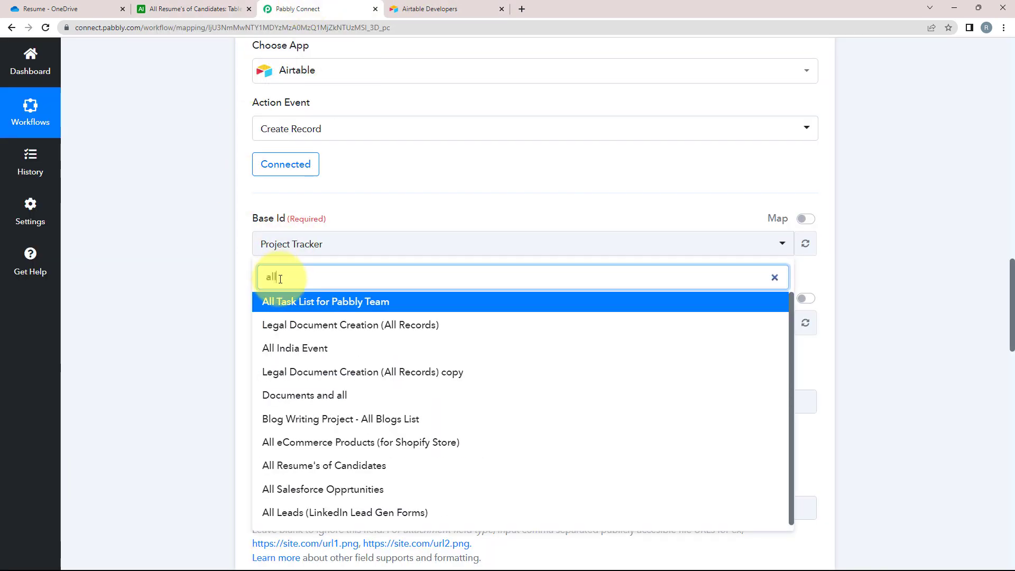
{"action": "left_click", "coordinate": [269, 462]}
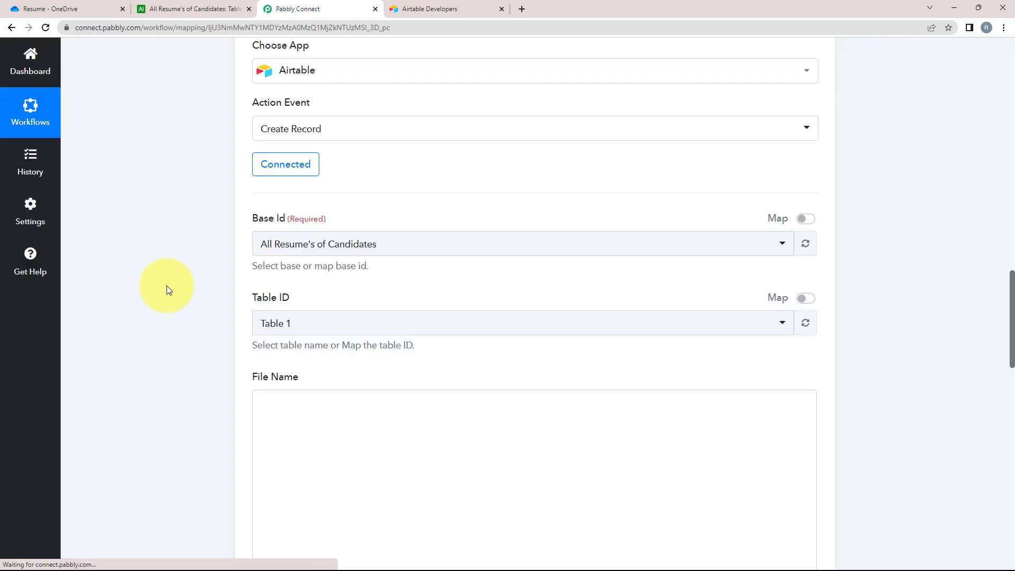
- Compare the Airtable table's name and columns with the Table ID and the fields for mapping in the Create Record action
{"action": "left_click", "coordinate": [30, 6]}
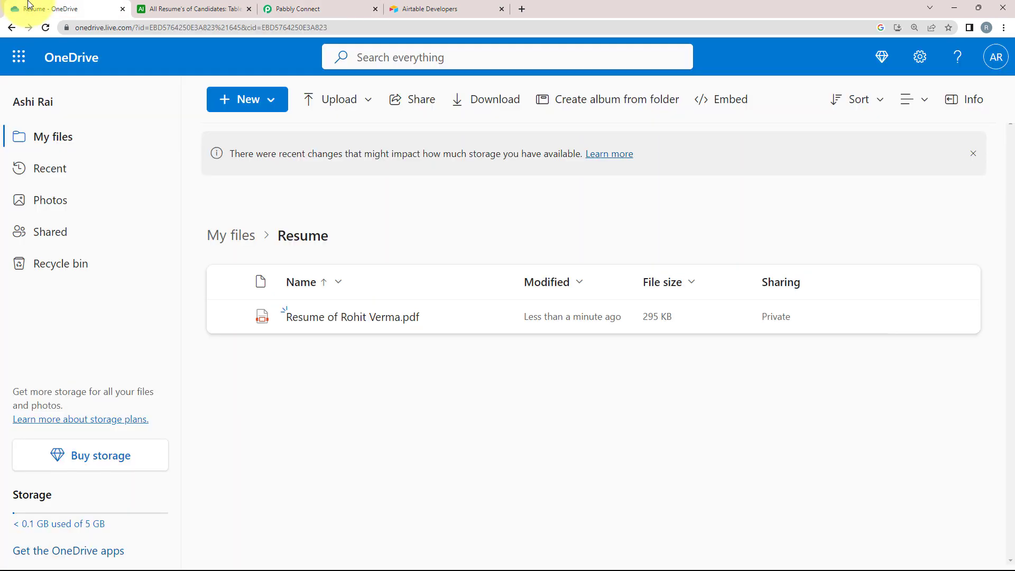
{"action": "left_click", "coordinate": [179, 6]}
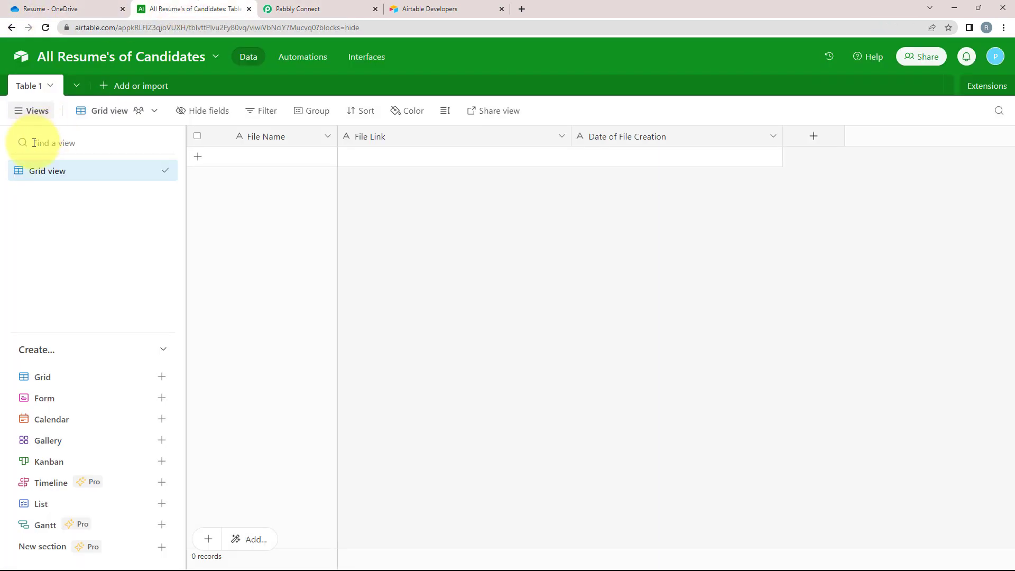
{"action": "left_click", "coordinate": [34, 87]}
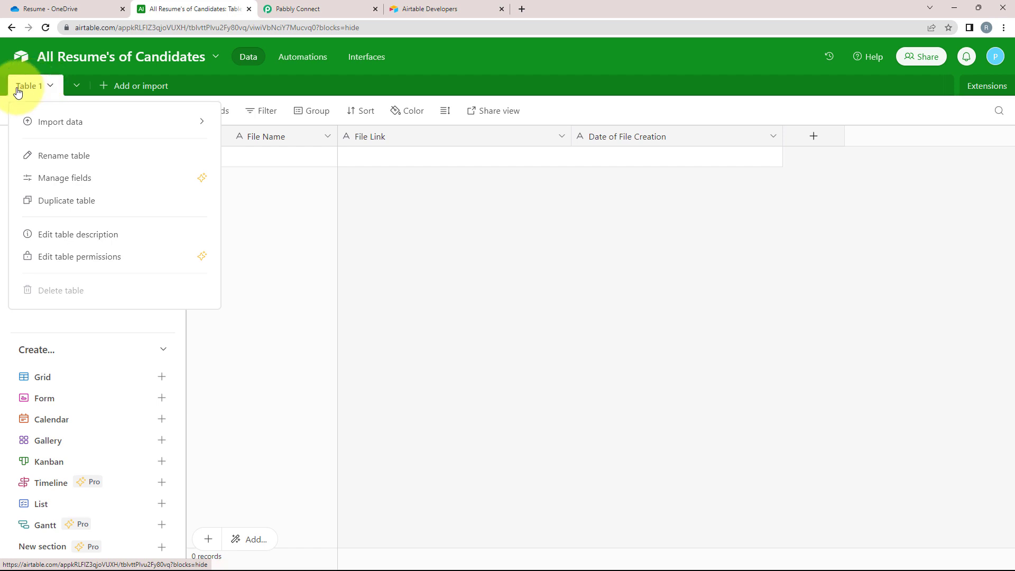
{"action": "left_click", "coordinate": [55, 89]}
{"action": "left_click", "coordinate": [362, 5]}
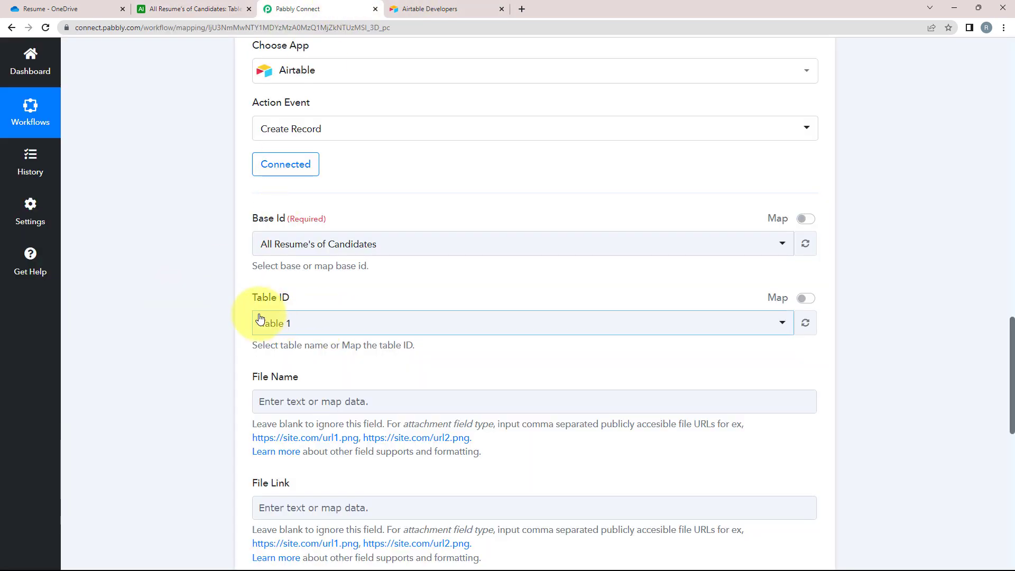
{"action": "scroll", "coordinate": [265, 201], "scroll_direction": "down", "scroll_amount": 3}
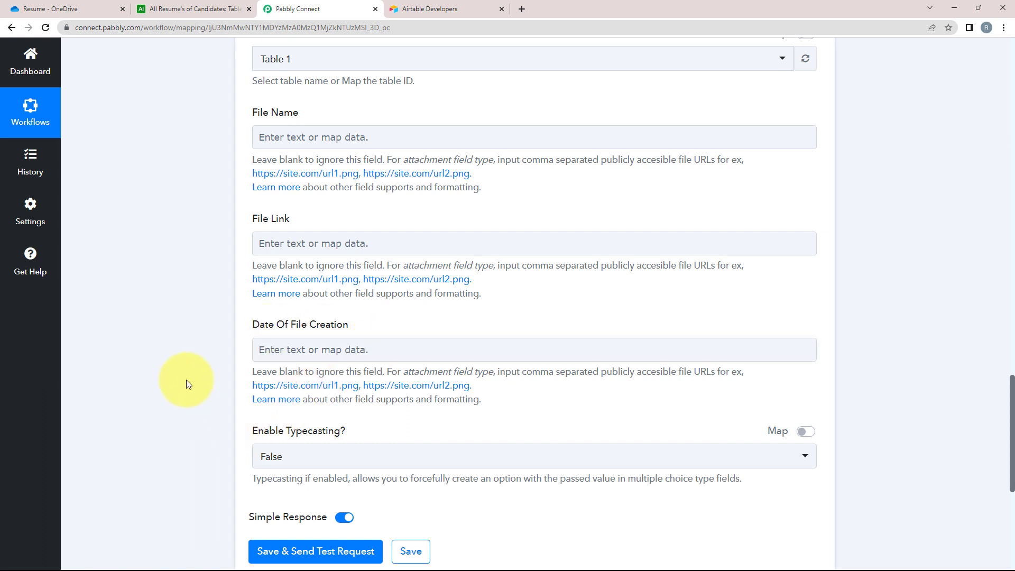
{"action": "scroll", "coordinate": [186, 379], "scroll_direction": "up", "scroll_amount": 2}
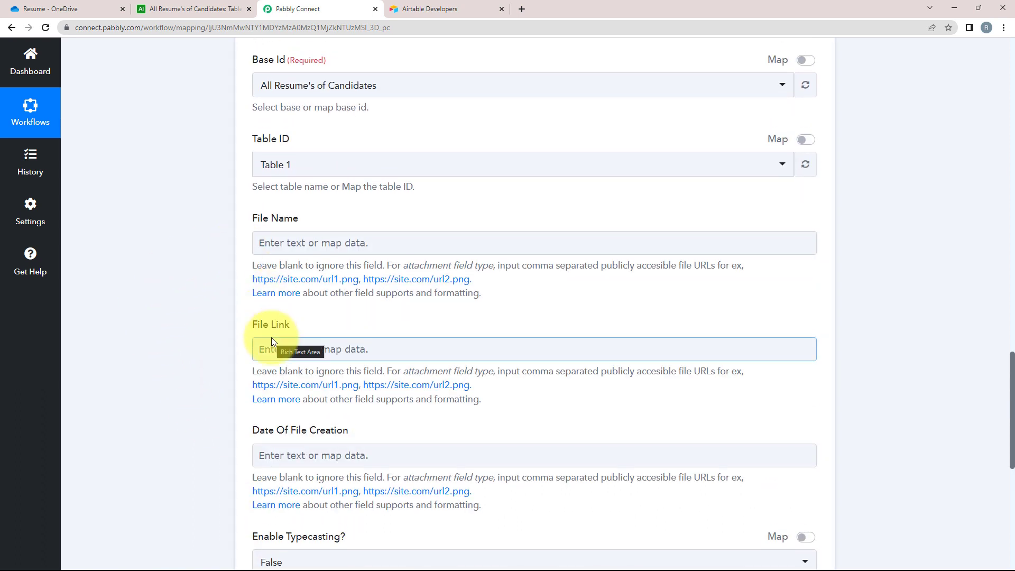
{"action": "left_click", "coordinate": [195, 9]}
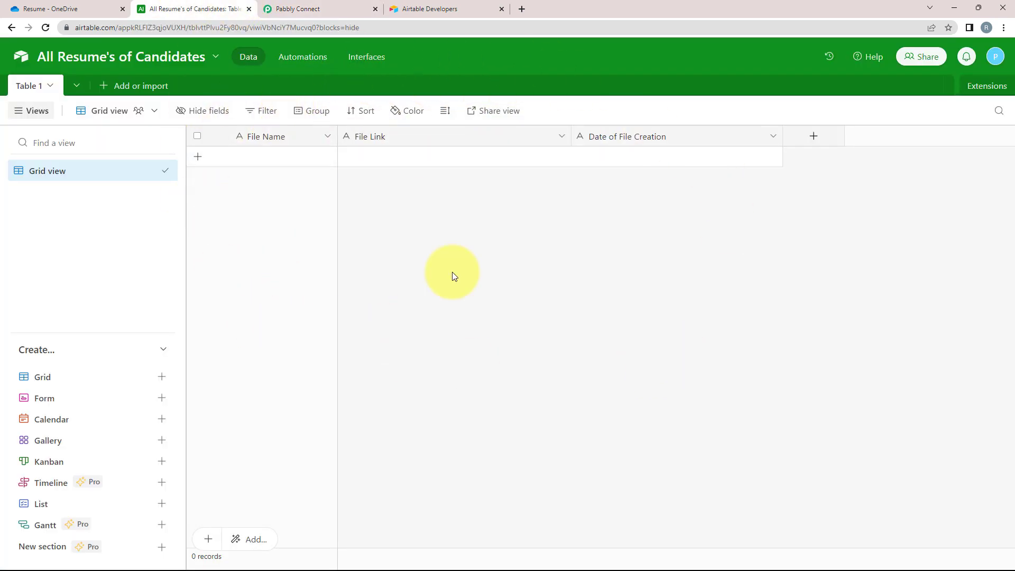
{"action": "left_click", "coordinate": [319, 6]}
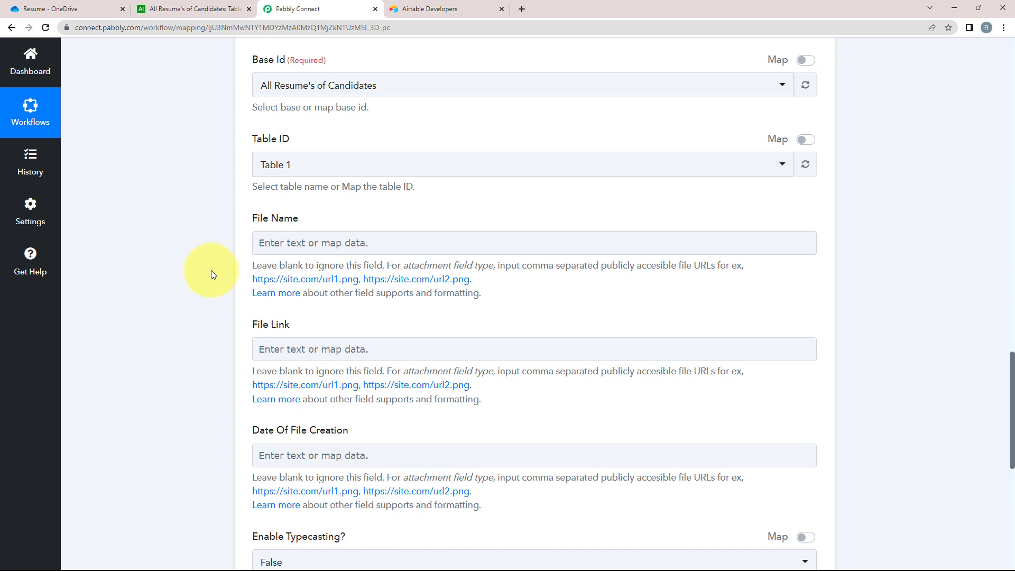
- Examine the file name, download URL and date values in the OneDrive step's received response, and return to the Airtable action's mapping fields
{"action": "scroll", "coordinate": [211, 275], "scroll_direction": "up", "scroll_amount": 15}
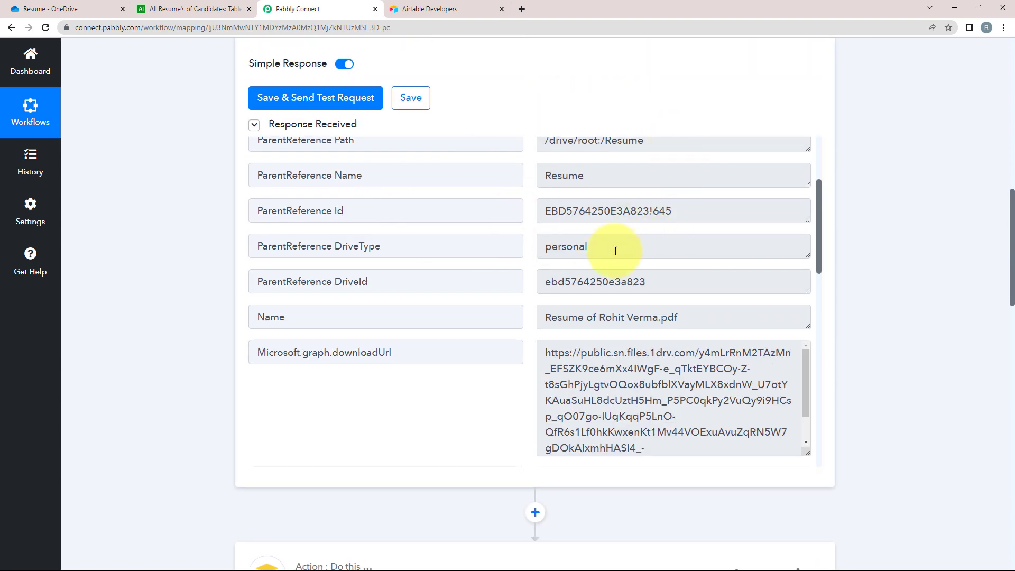
{"action": "scroll", "coordinate": [594, 253], "scroll_direction": "down", "scroll_amount": 2}
{"action": "scroll", "coordinate": [555, 263], "scroll_direction": "up", "scroll_amount": 4}
{"action": "scroll", "coordinate": [500, 279], "scroll_direction": "down", "scroll_amount": 5}
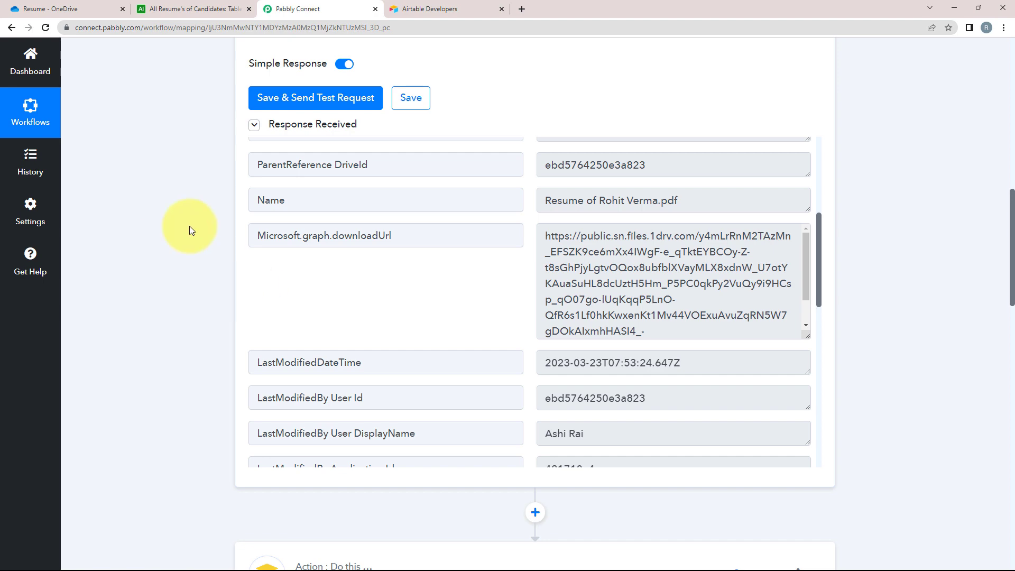
{"action": "scroll", "coordinate": [199, 281], "scroll_direction": "down", "scroll_amount": 15}
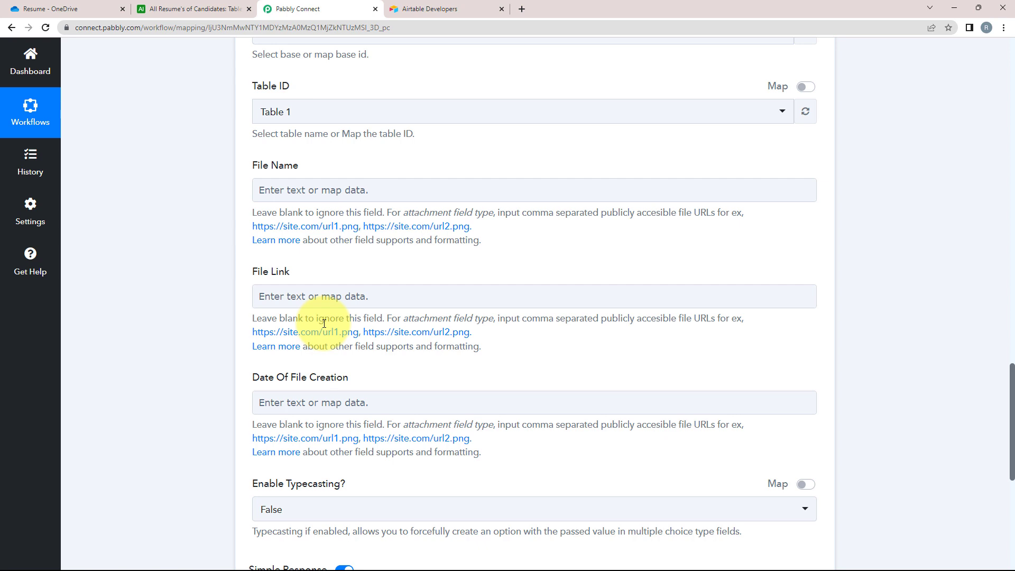
- Map the Airtable action's File Name field to the Name value from the OneDrive New File step
{"action": "left_click", "coordinate": [276, 190]}
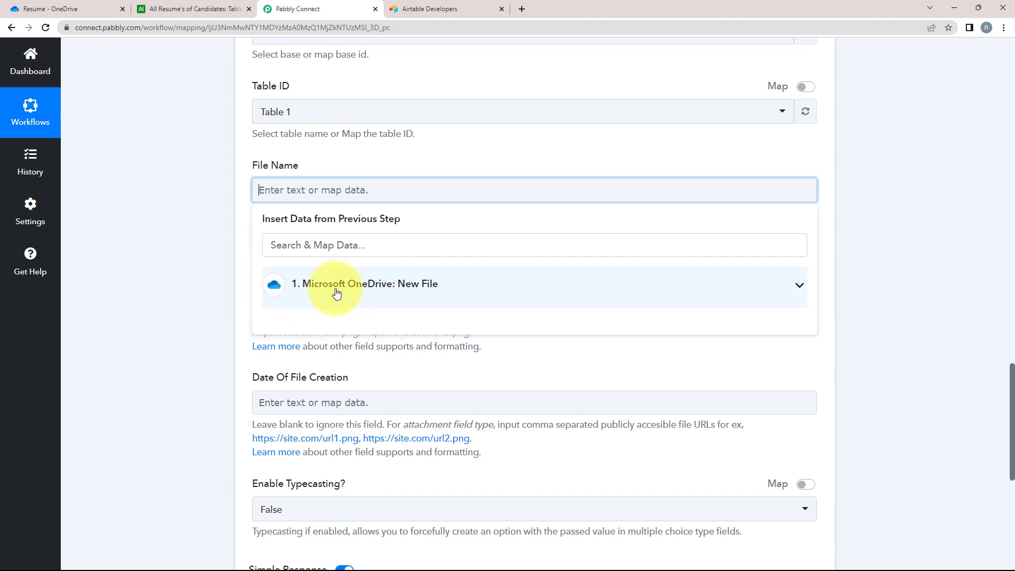
{"action": "left_click", "coordinate": [758, 299]}
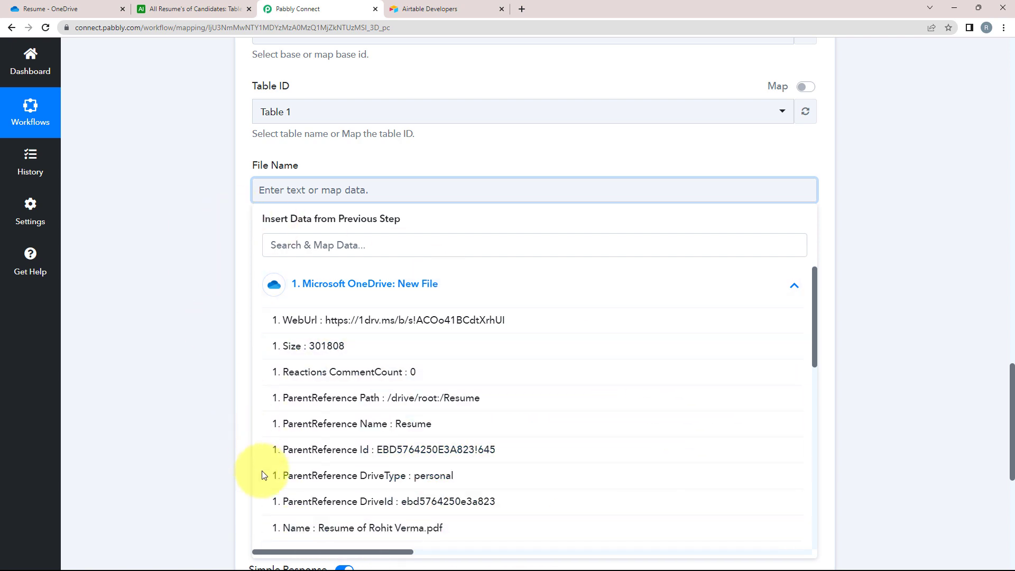
{"action": "left_click", "coordinate": [340, 532]}
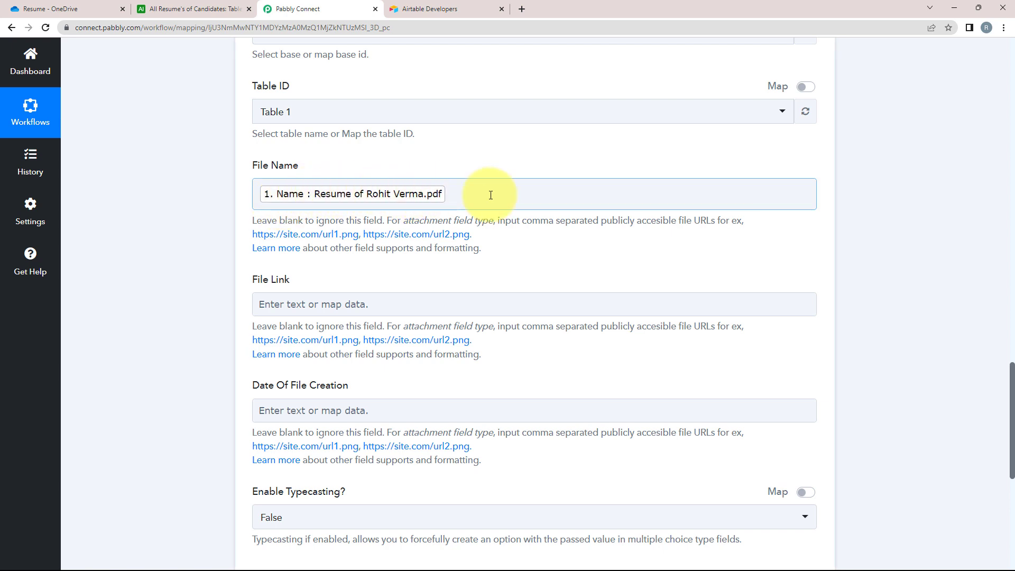
- Map the File Link field to the Microsoft.graph.downloadUrl value from the OneDrive New File step
{"action": "left_click", "coordinate": [354, 304]}
{"action": "scroll", "coordinate": [354, 294], "scroll_direction": "down", "scroll_amount": 2}
{"action": "left_click", "coordinate": [630, 297]}
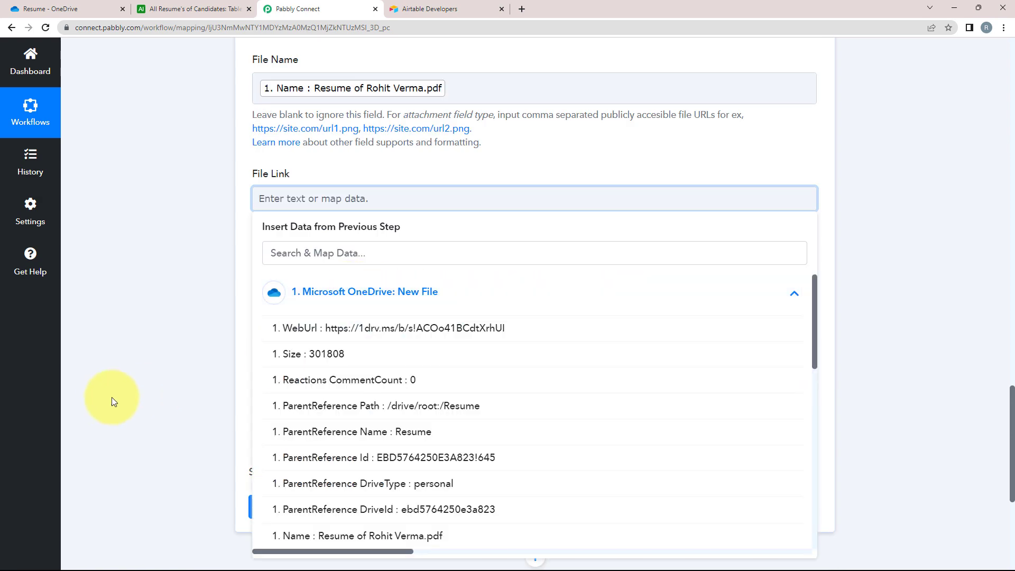
{"action": "scroll", "coordinate": [113, 403], "scroll_direction": "down", "scroll_amount": 1}
{"action": "scroll", "coordinate": [256, 426], "scroll_direction": "down", "scroll_amount": 1}
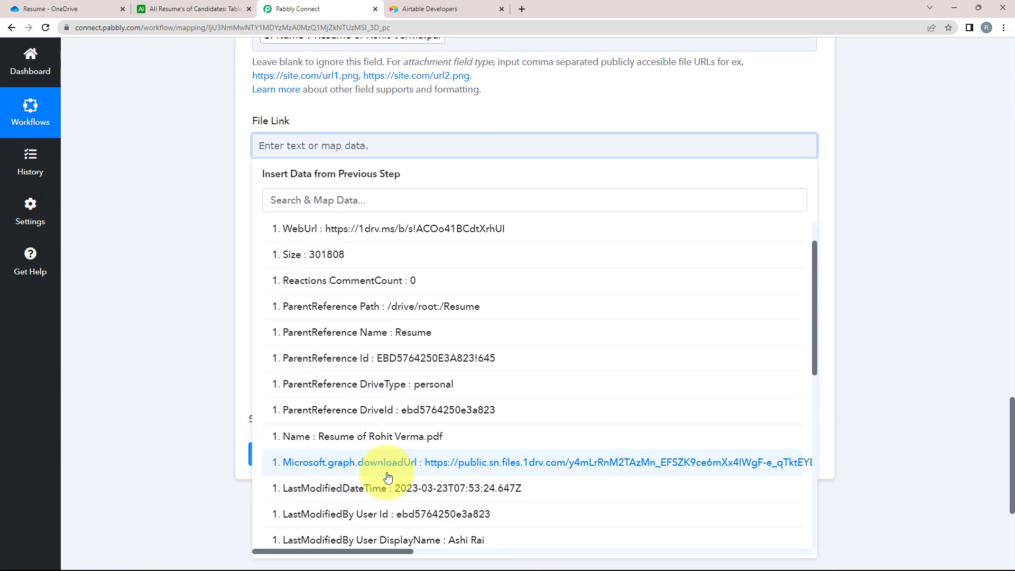
{"action": "left_click", "coordinate": [488, 456]}
{"action": "left_click", "coordinate": [164, 245]}
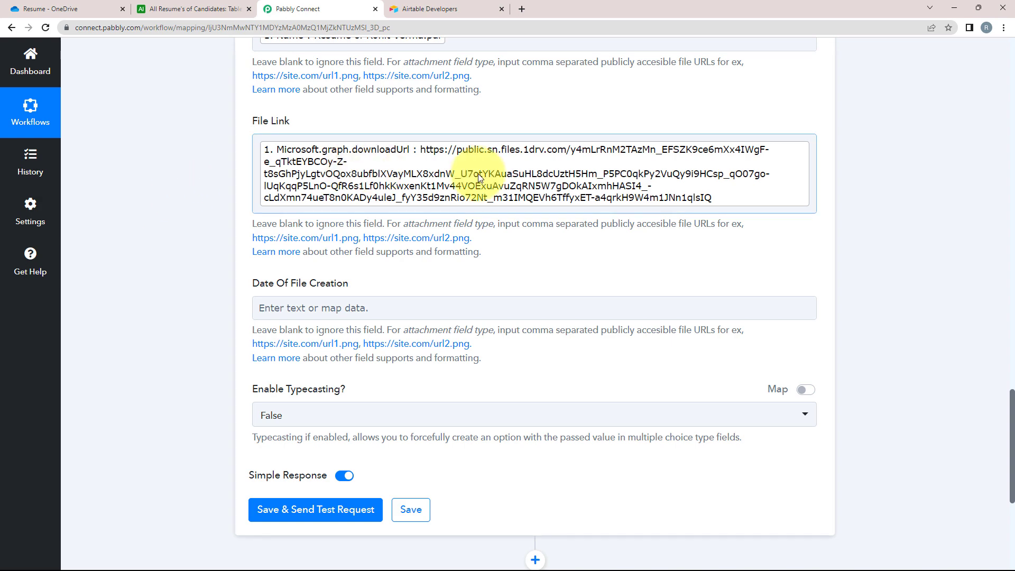
- Search the OneDrive step's data for "date" and map the Date Of File Creation field to CreatedDateTime
{"action": "scroll", "coordinate": [264, 248], "scroll_direction": "down", "scroll_amount": 2}
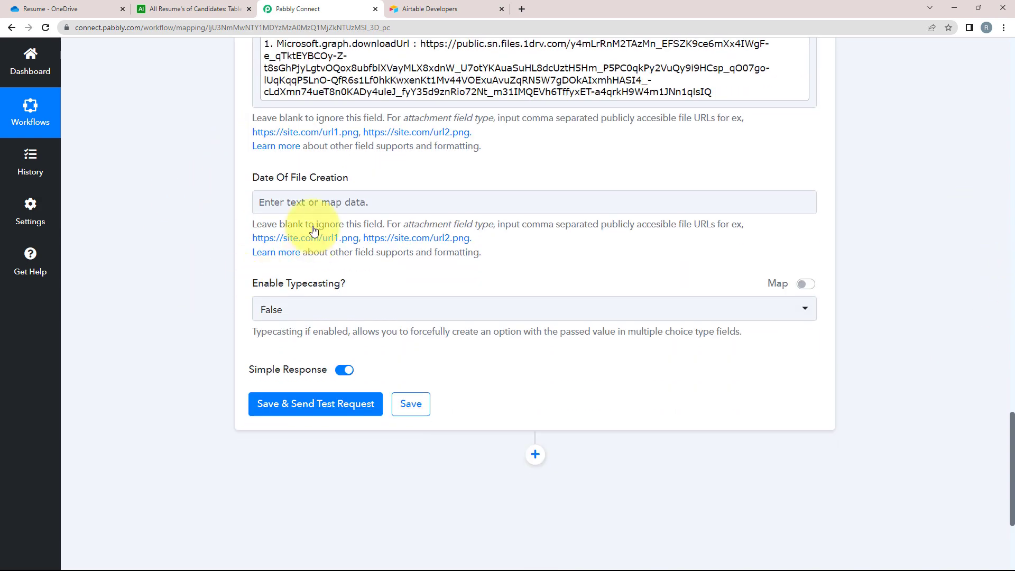
{"action": "left_click", "coordinate": [307, 209]}
{"action": "left_click", "coordinate": [325, 291]}
{"action": "scroll", "coordinate": [321, 385], "scroll_direction": "down", "scroll_amount": 3}
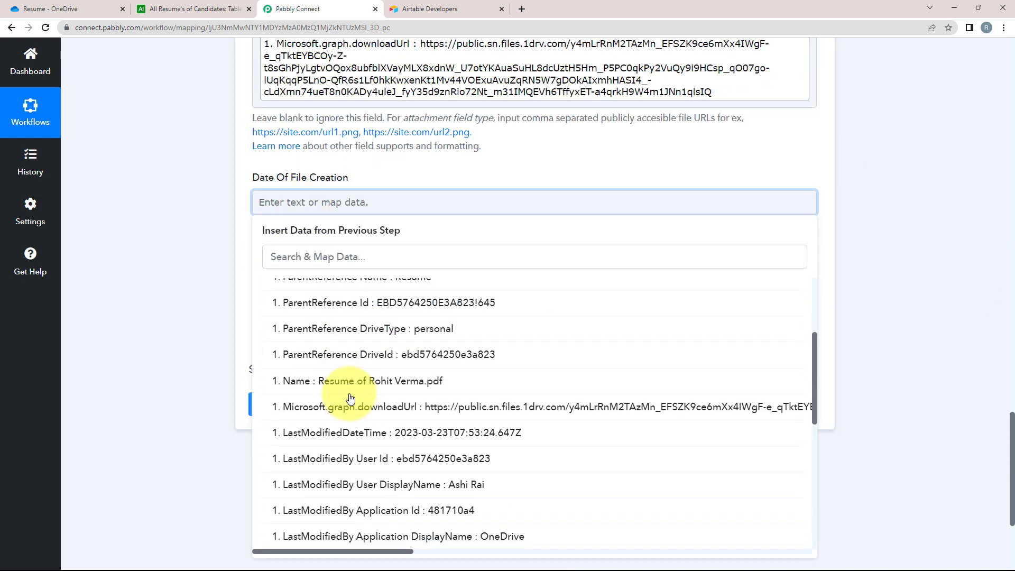
{"action": "scroll", "coordinate": [340, 381], "scroll_direction": "up", "scroll_amount": 3}
{"action": "left_click", "coordinate": [320, 257]}
{"action": "type", "text": "date"}
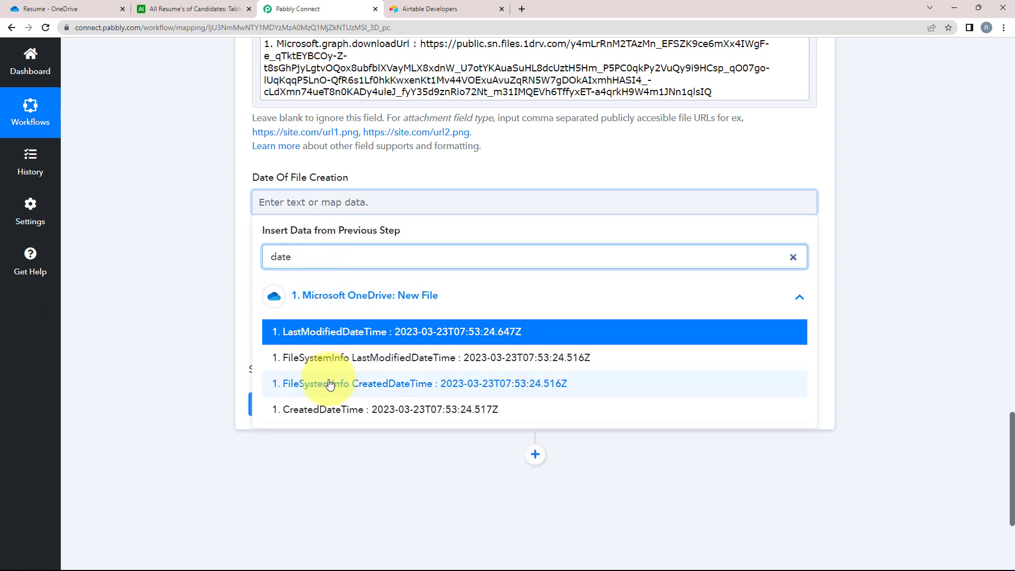
{"action": "left_click", "coordinate": [368, 417]}
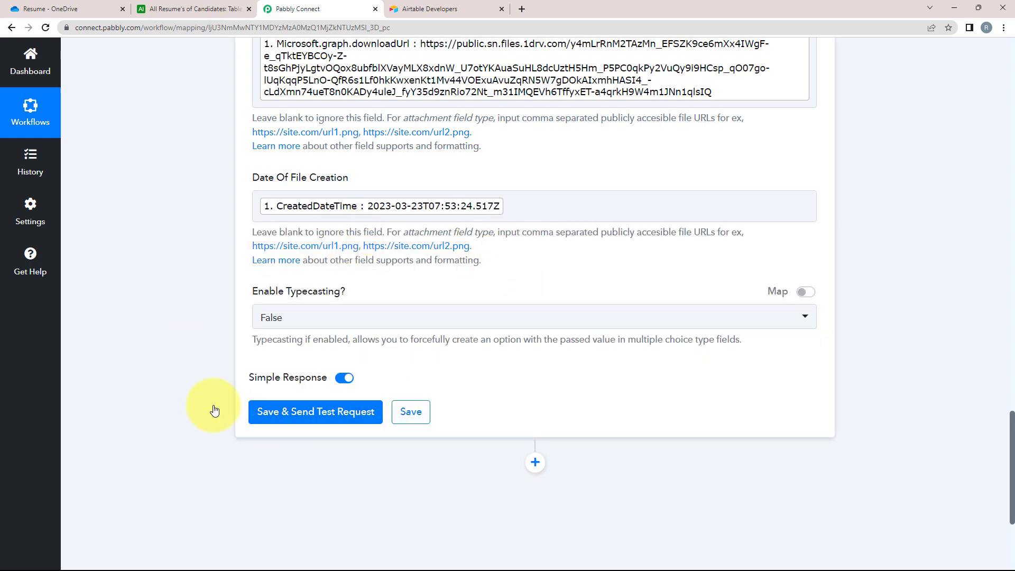
- Review the base, table and mapped fields of the Create Record action, comparing them with the resume file in OneDrive
{"action": "scroll", "coordinate": [159, 347], "scroll_direction": "up", "scroll_amount": 9}
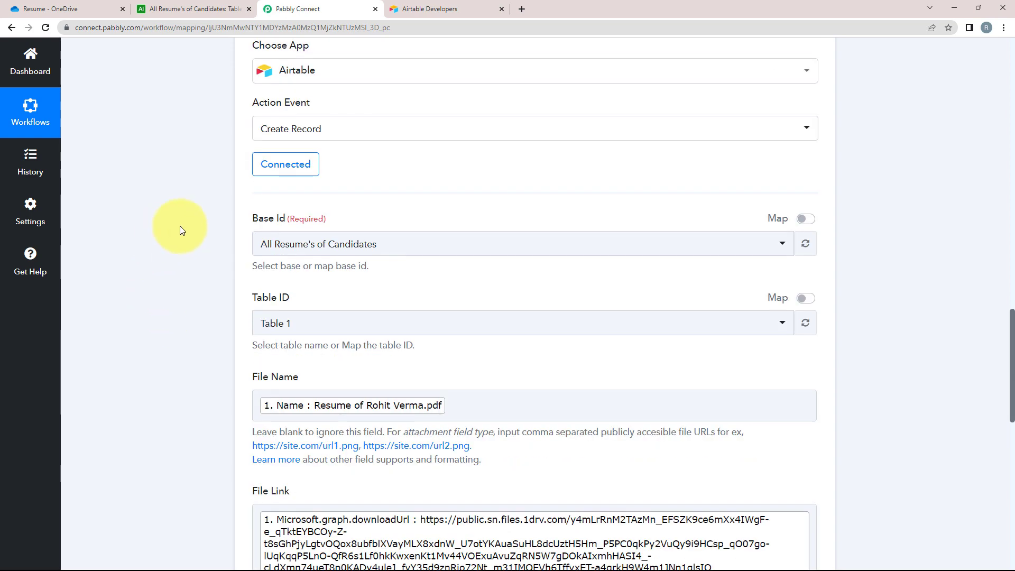
{"action": "scroll", "coordinate": [169, 356], "scroll_direction": "down", "scroll_amount": 5}
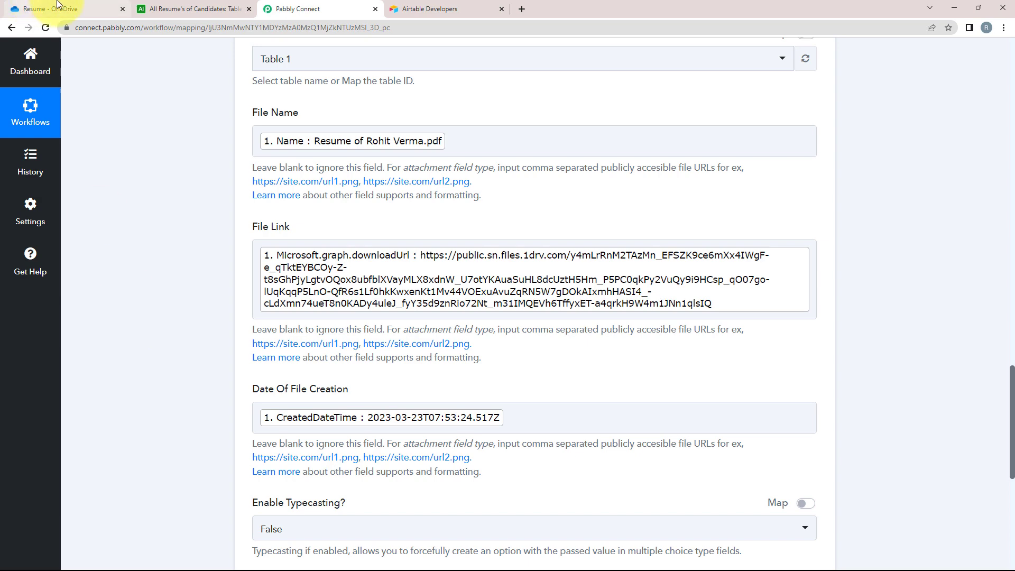
{"action": "left_click", "coordinate": [32, 9]}
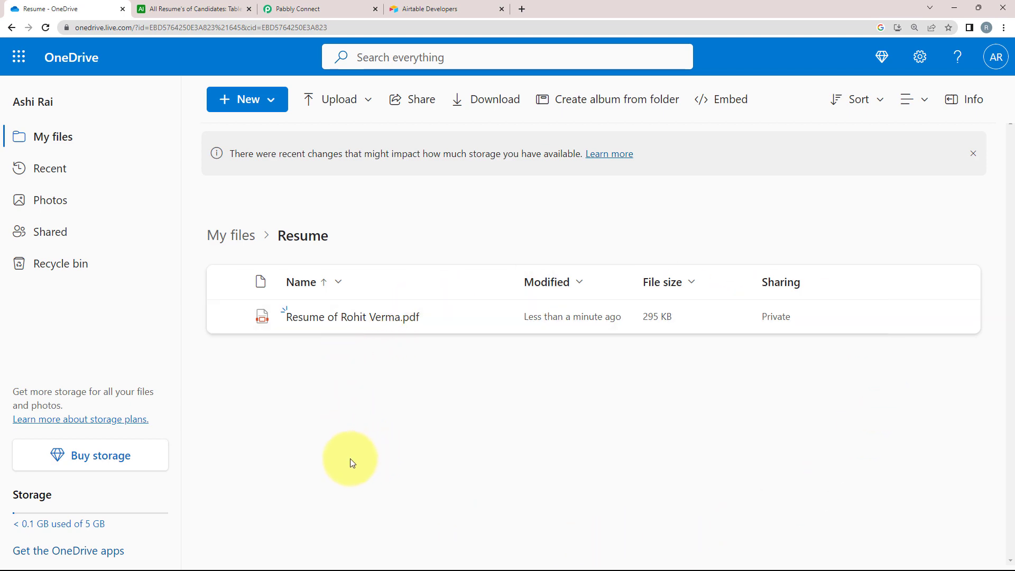
{"action": "left_click", "coordinate": [288, 9]}
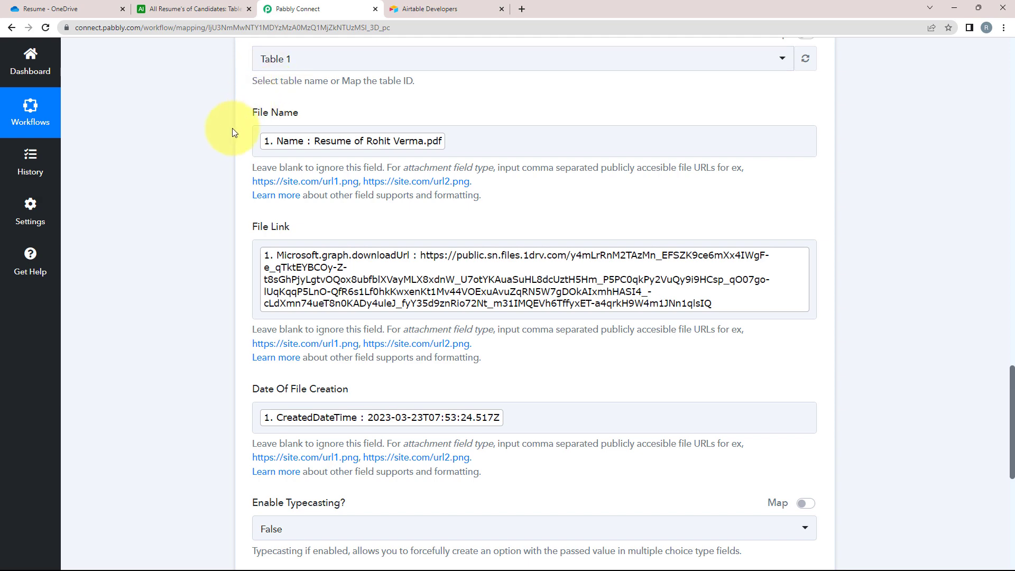
{"action": "scroll", "coordinate": [147, 186], "scroll_direction": "down", "scroll_amount": 5}
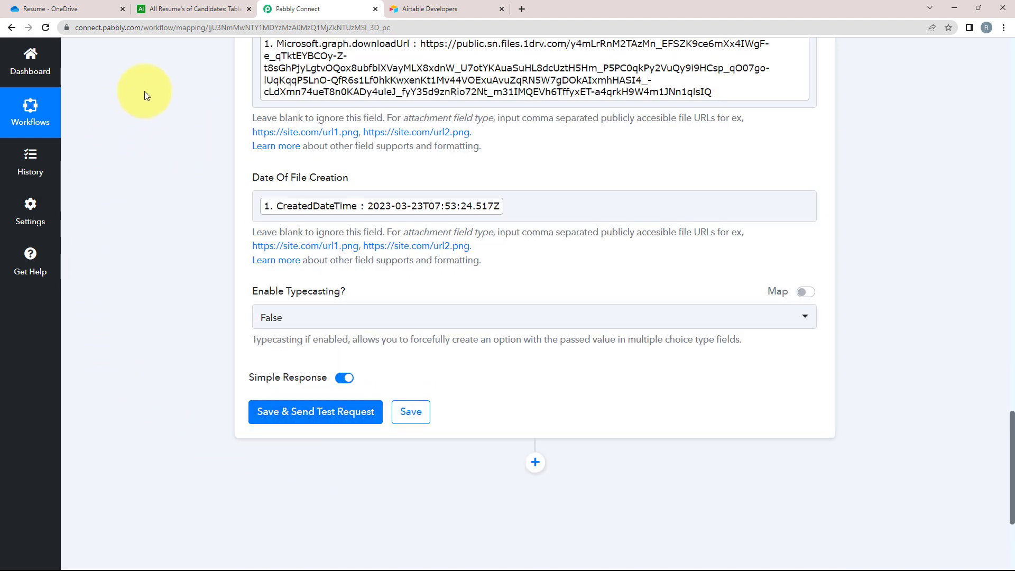
- Check the Airtable table, save the Create Record action with a test request in Pabbly Connect, and review the received response
{"action": "left_click", "coordinate": [190, 8]}
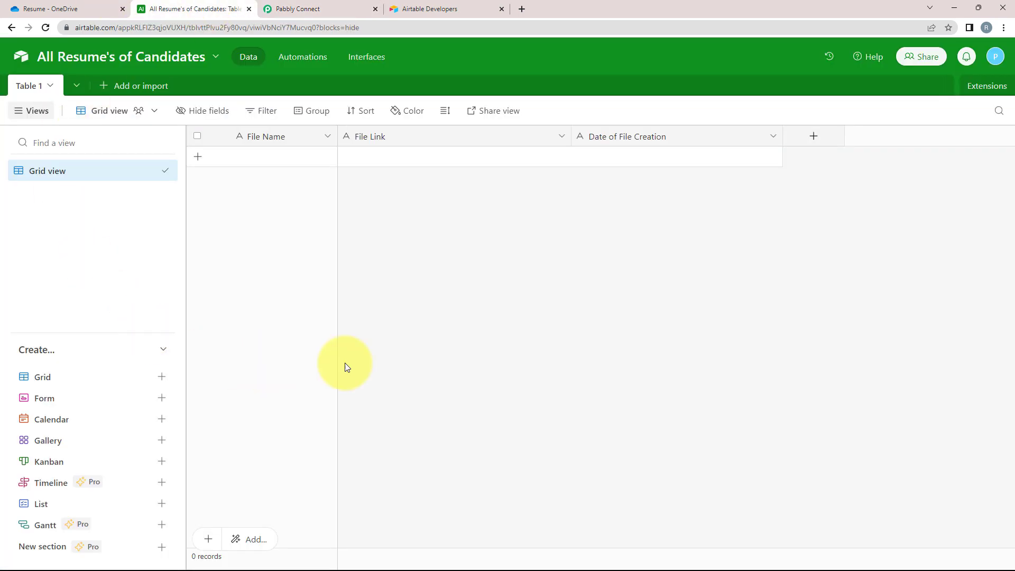
{"action": "left_click", "coordinate": [296, 8]}
{"action": "left_click", "coordinate": [259, 411]}
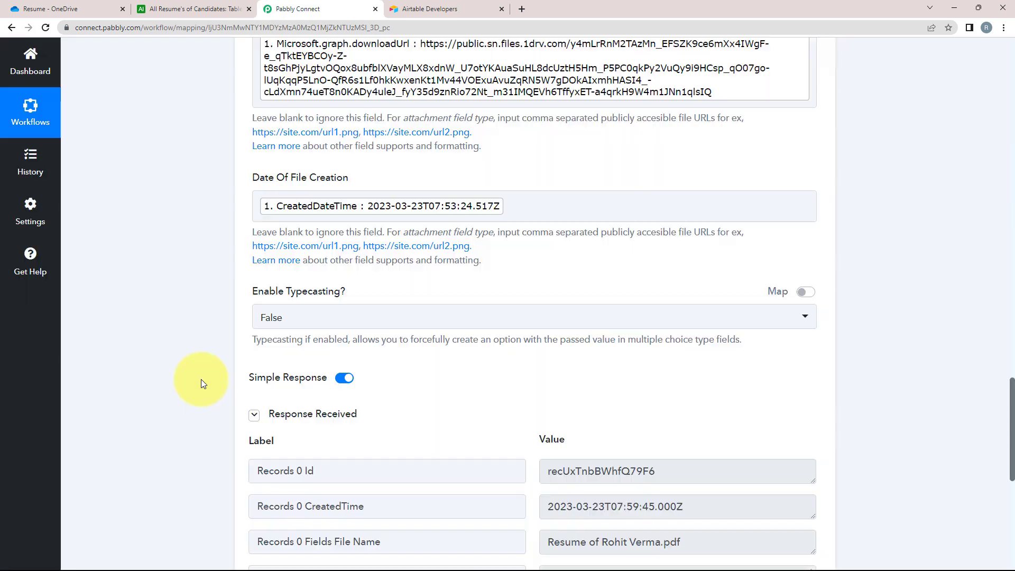
{"action": "scroll", "coordinate": [201, 379], "scroll_direction": "down", "scroll_amount": 4}
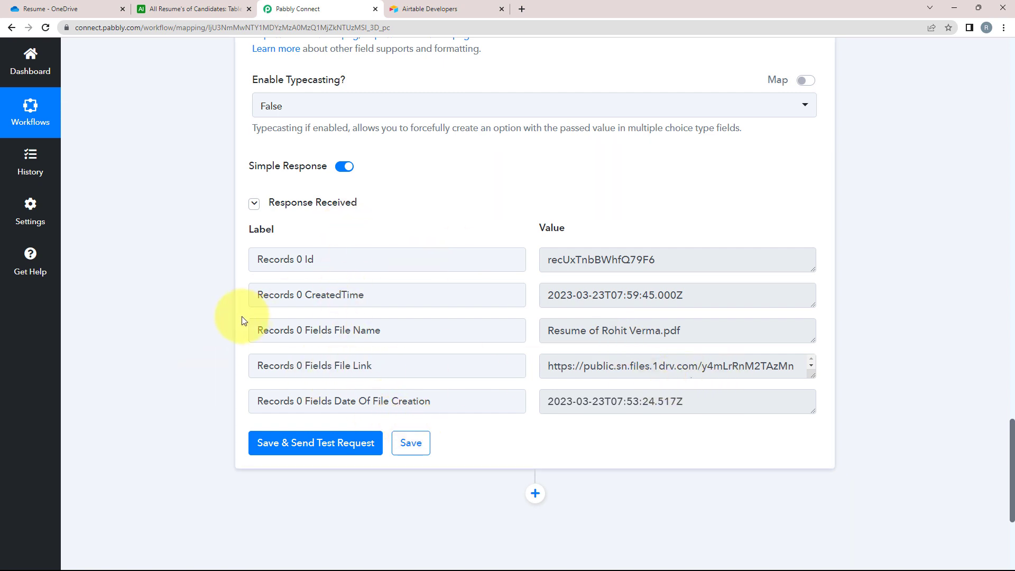
{"action": "scroll", "coordinate": [177, 301], "scroll_direction": "up", "scroll_amount": 1}
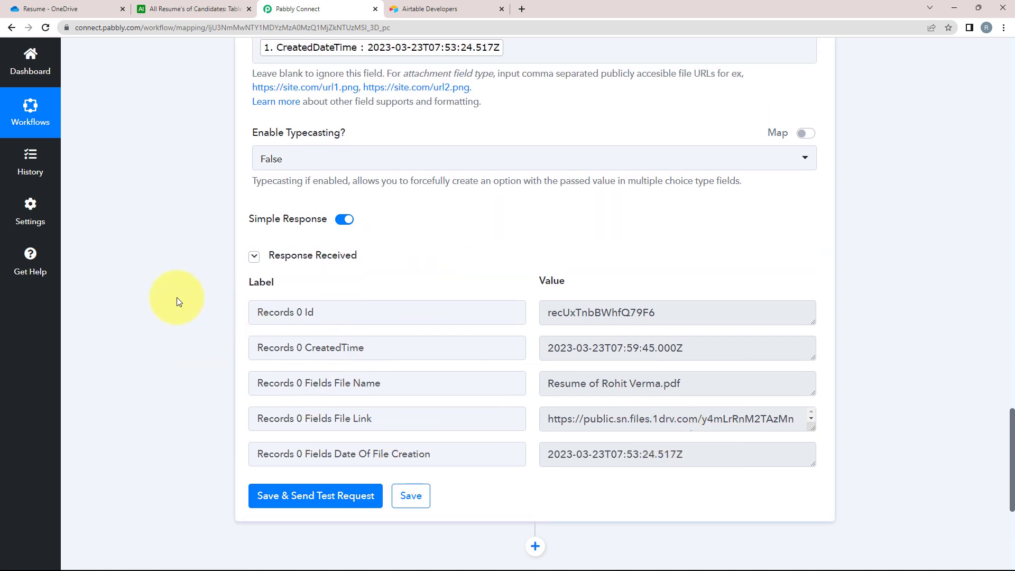
- Switch to the Airtable table and widen the File Name and File Link columns to check the new record's values
{"action": "left_click", "coordinate": [176, 6]}
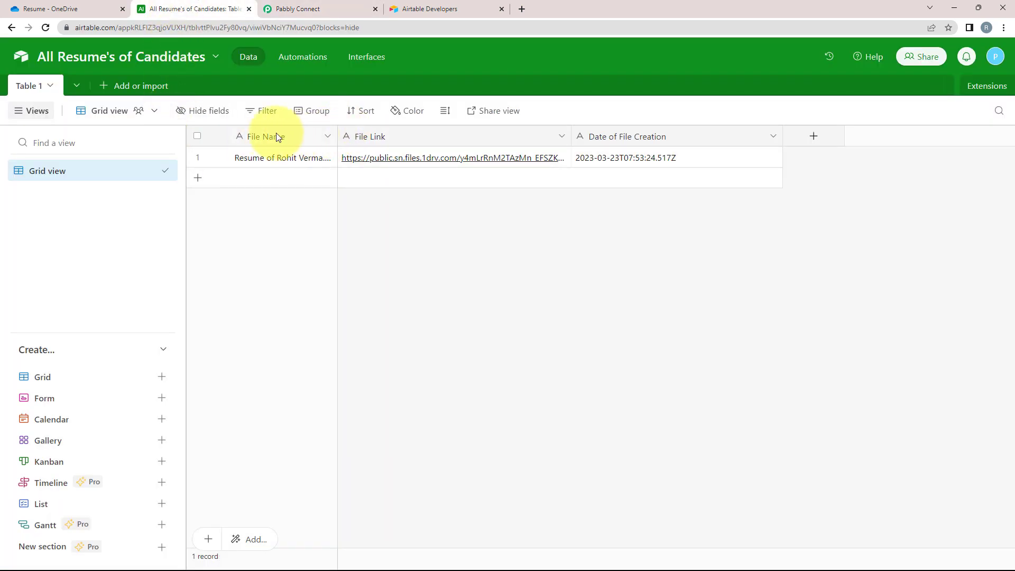
{"action": "left_click_drag", "start_coordinate": [336, 132], "coordinate": [379, 133]}
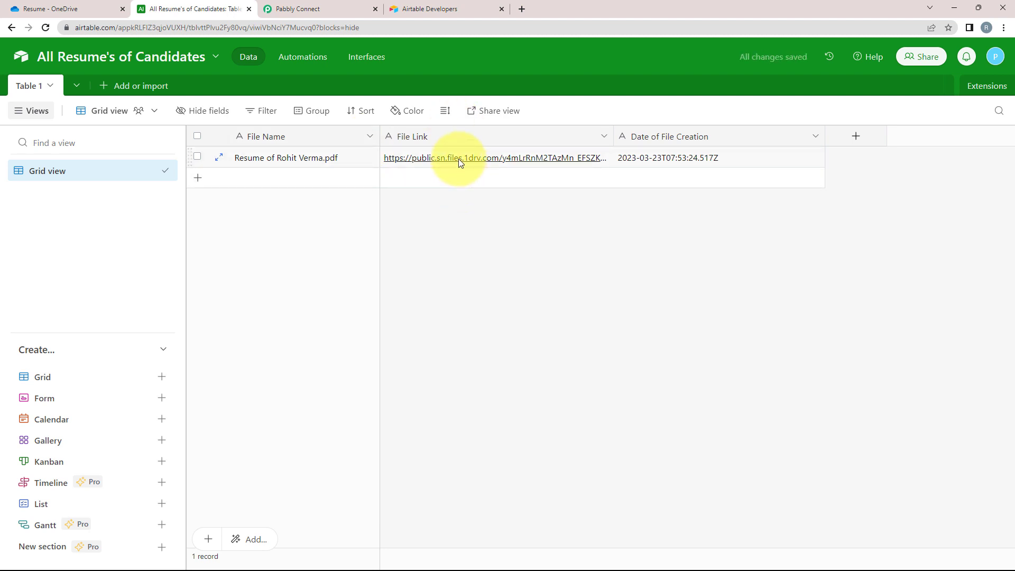
{"action": "left_click_drag", "start_coordinate": [613, 132], "coordinate": [739, 132]}
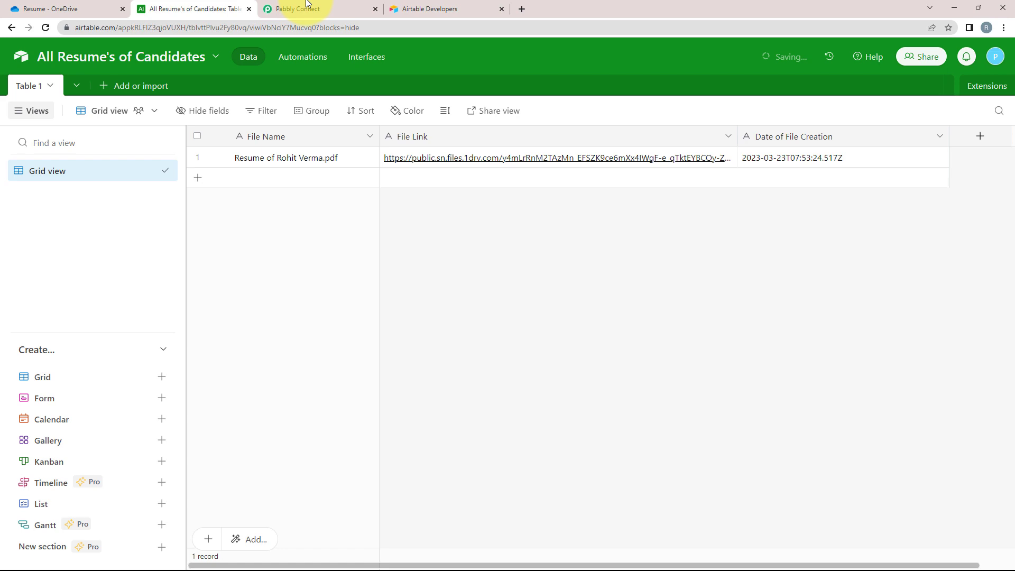
{"action": "left_click", "coordinate": [338, 5]}
{"action": "left_click", "coordinate": [174, 6]}
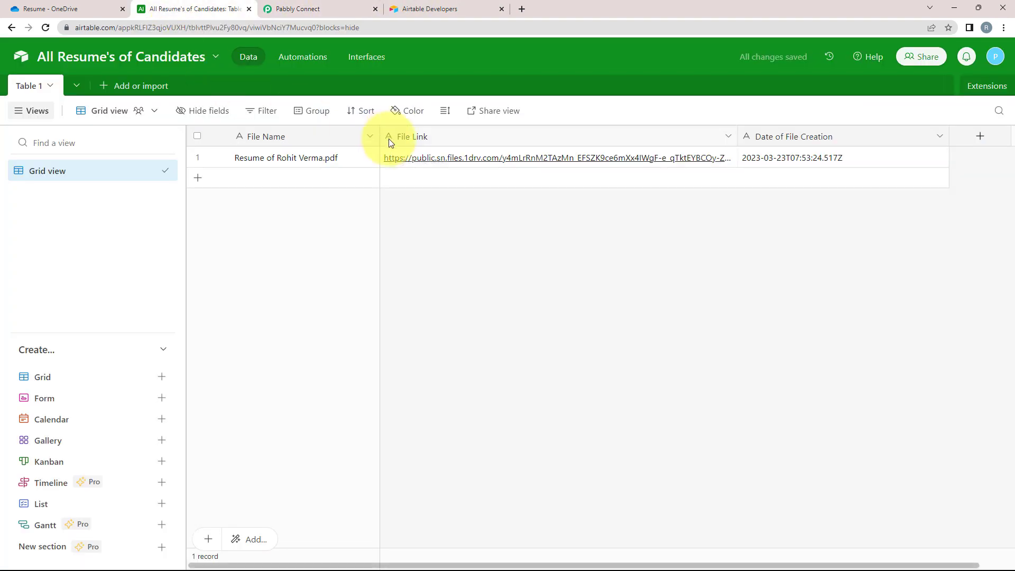
- Open the new record's File Link to download the resume PDF, and dismiss the browser's download bar
{"action": "left_click", "coordinate": [475, 157]}
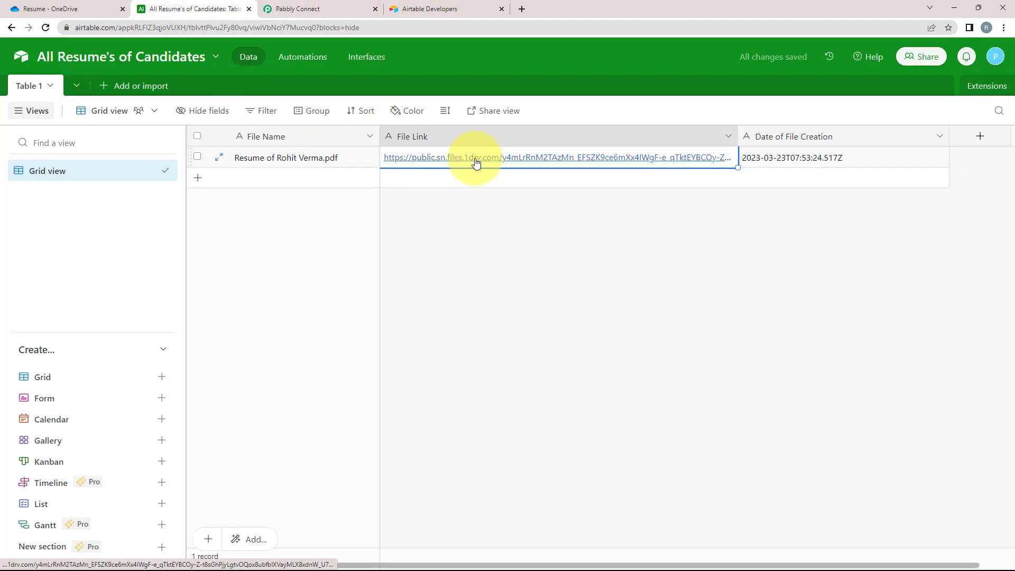
{"action": "left_click", "coordinate": [476, 157]}
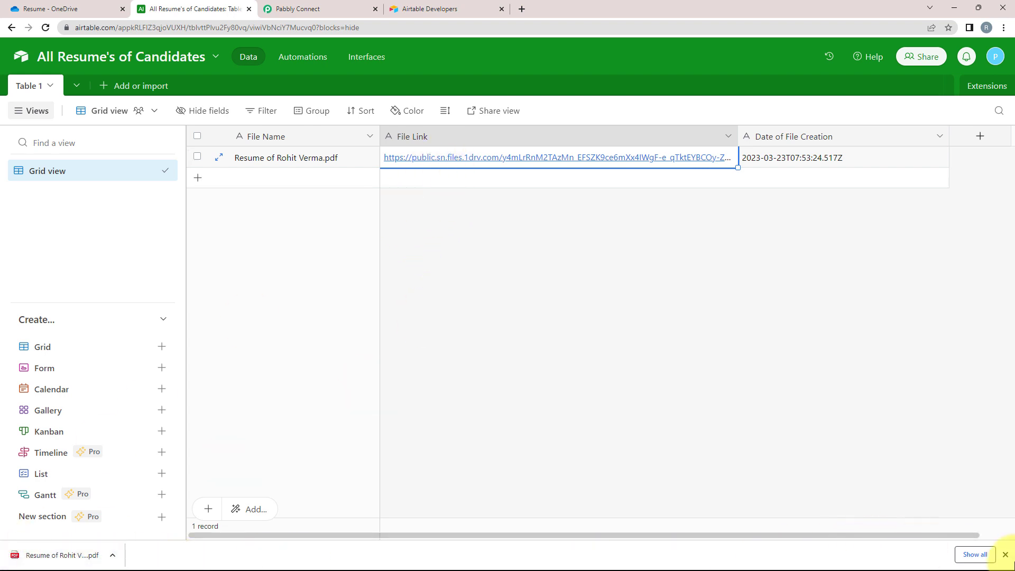
{"action": "left_click", "coordinate": [1004, 555]}
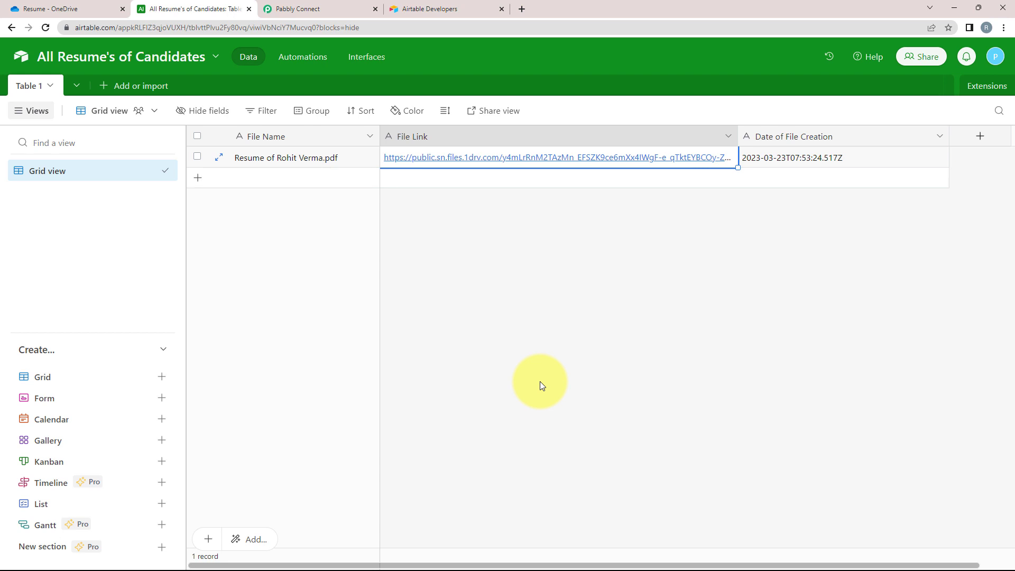
- Return to the Pabbly Connect workflow and collapse the OneDrive trigger and Airtable action steps
{"action": "left_click", "coordinate": [297, 9]}
{"action": "scroll", "coordinate": [269, 313], "scroll_direction": "up", "scroll_amount": 15}
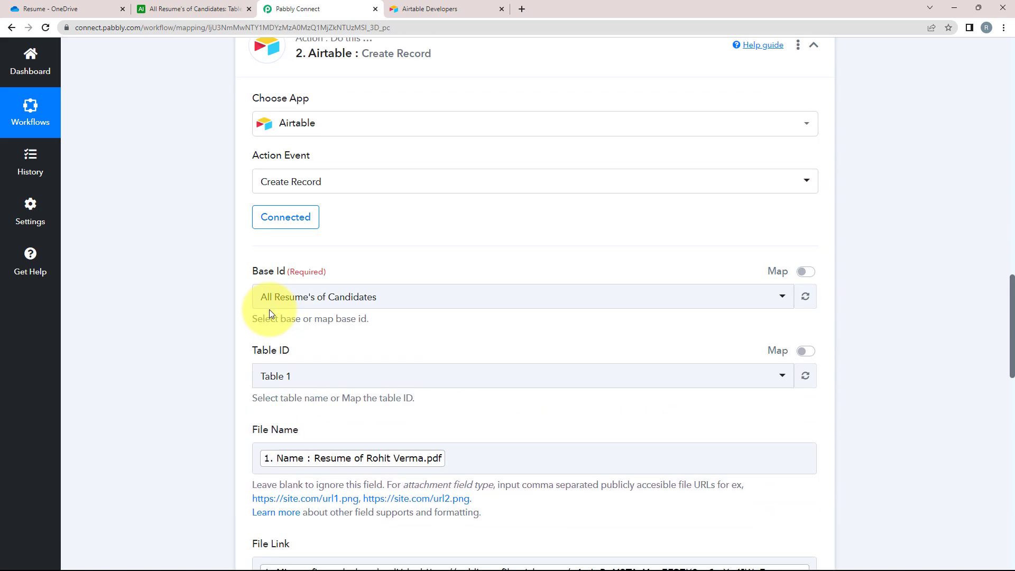
{"action": "scroll", "coordinate": [270, 313], "scroll_direction": "up", "scroll_amount": 15}
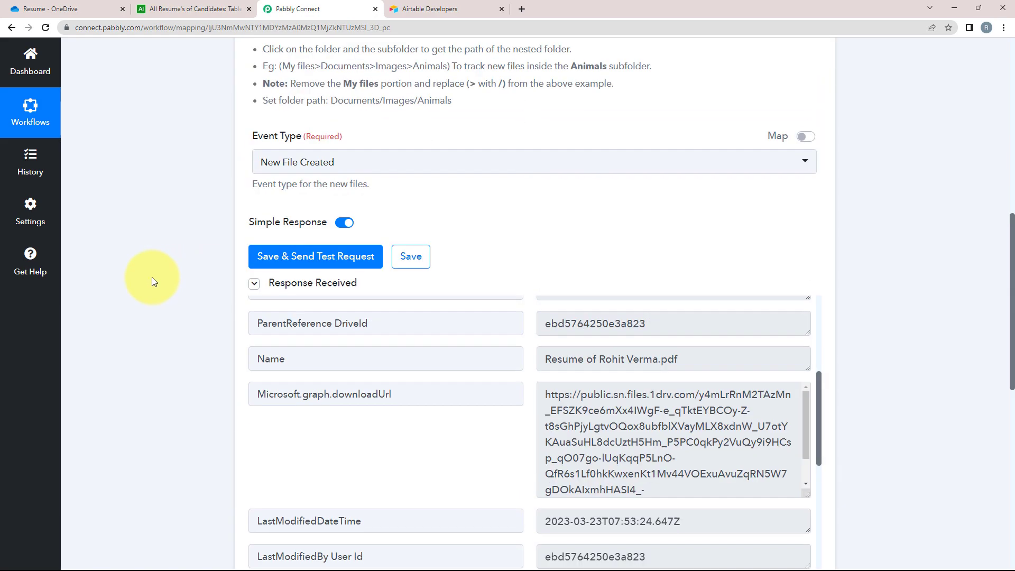
{"action": "scroll", "coordinate": [151, 277], "scroll_direction": "up", "scroll_amount": 10}
{"action": "left_click", "coordinate": [503, 264]}
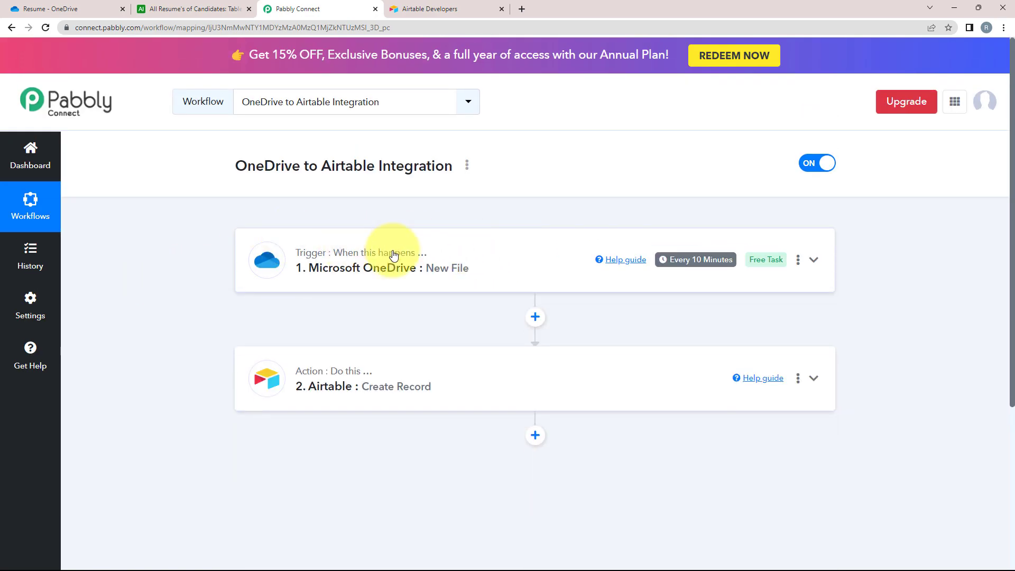